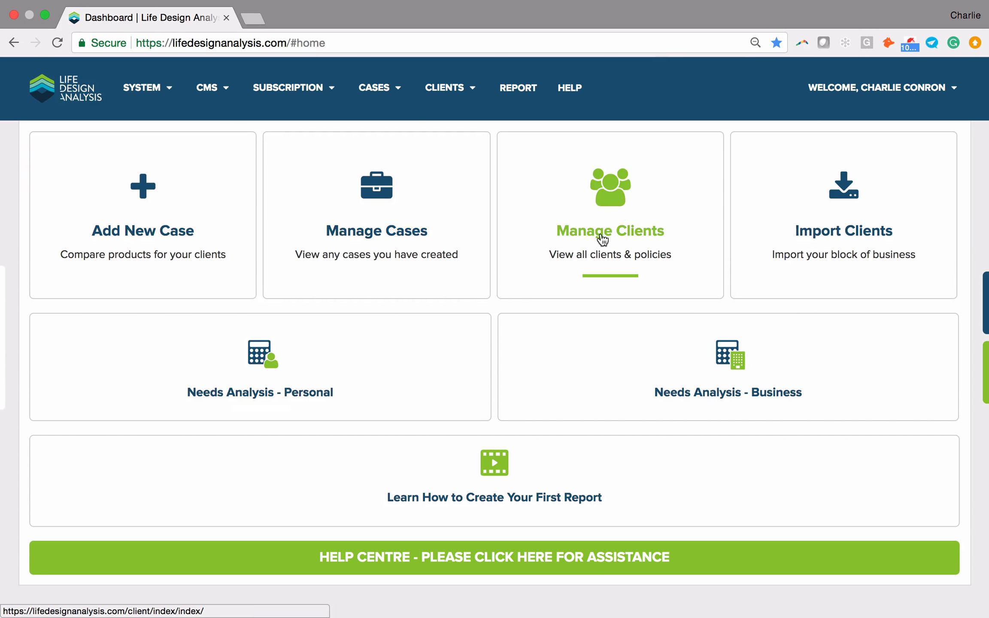
Open Wayne Gretzky's client record from the list of managed clients.
{"action": "left_click", "coordinate": [613, 198]}
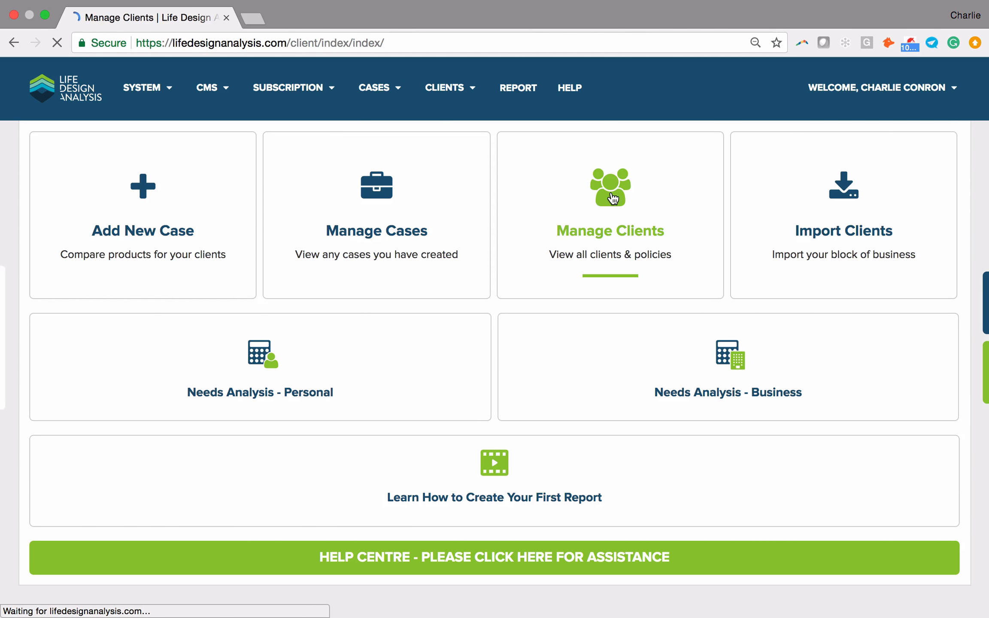
{"action": "scroll", "coordinate": [861, 427], "scroll_direction": "down", "scroll_amount": 3}
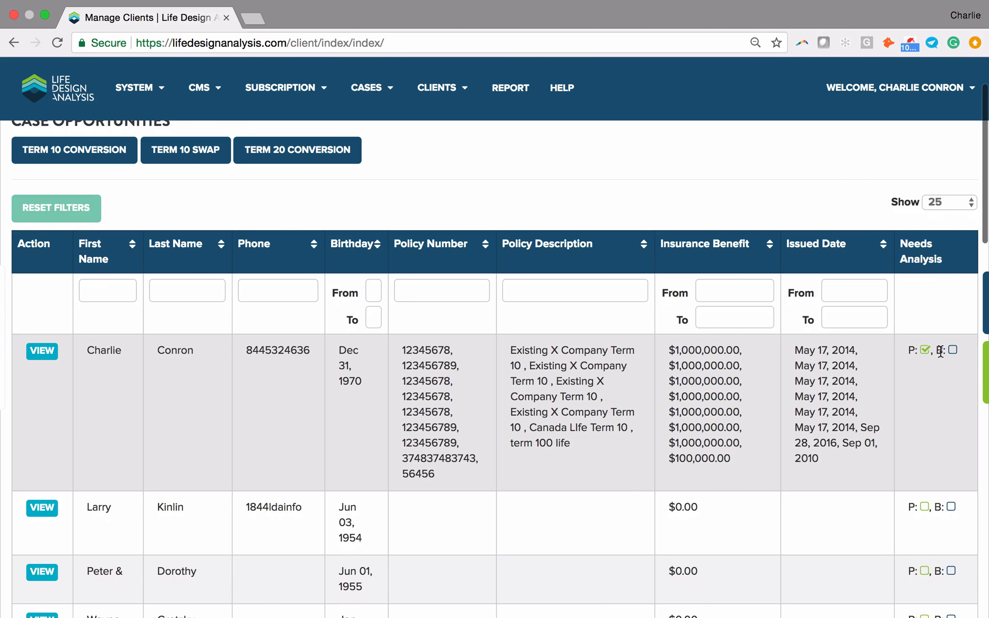
{"action": "scroll", "coordinate": [929, 365], "scroll_direction": "down", "scroll_amount": 3}
{"action": "scroll", "coordinate": [929, 362], "scroll_direction": "down", "scroll_amount": 5}
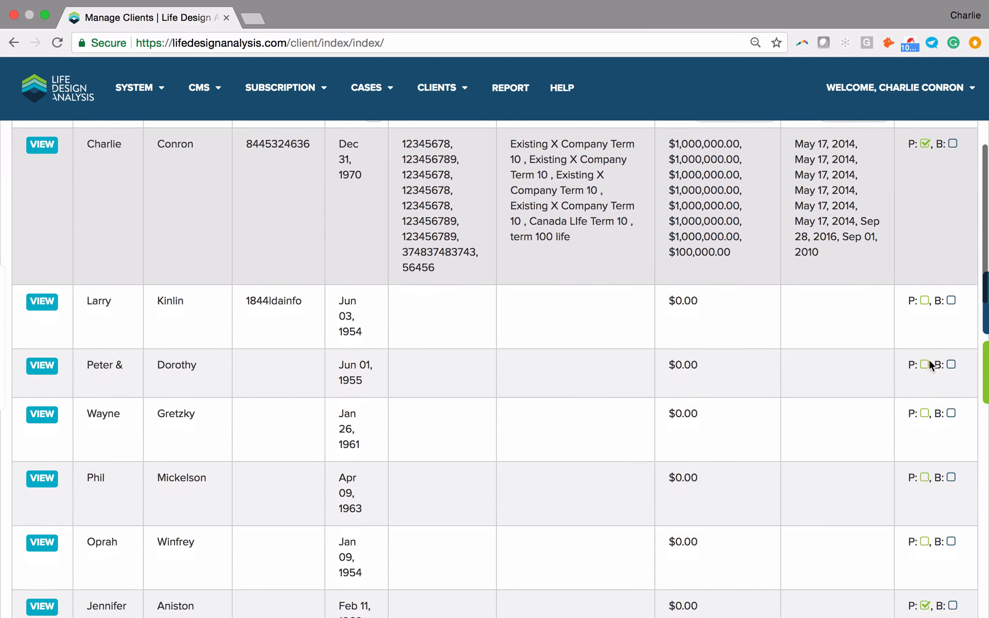
{"action": "scroll", "coordinate": [957, 377], "scroll_direction": "down", "scroll_amount": 3}
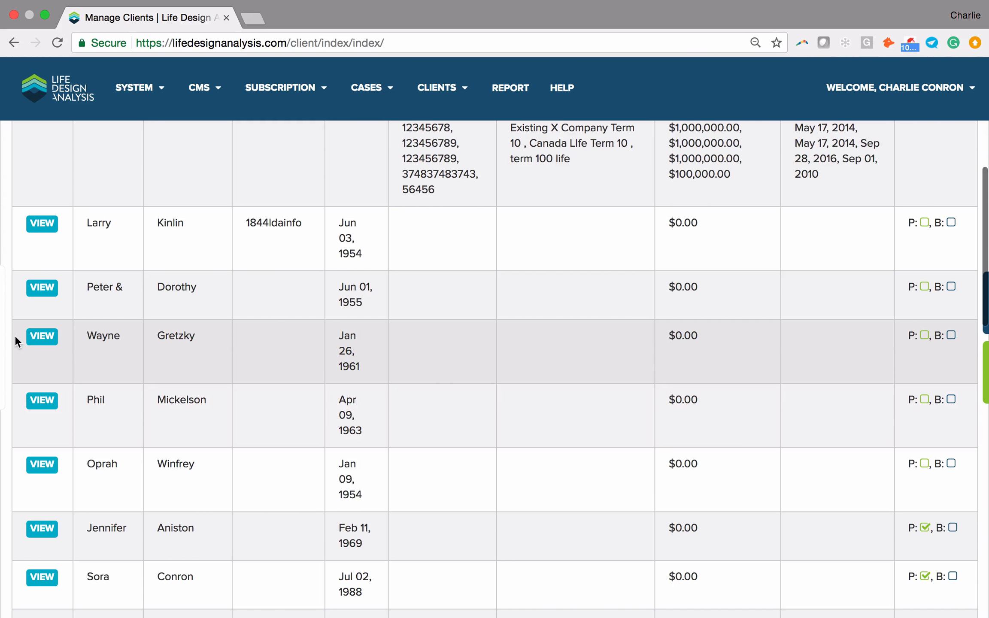
{"action": "left_click", "coordinate": [37, 339]}
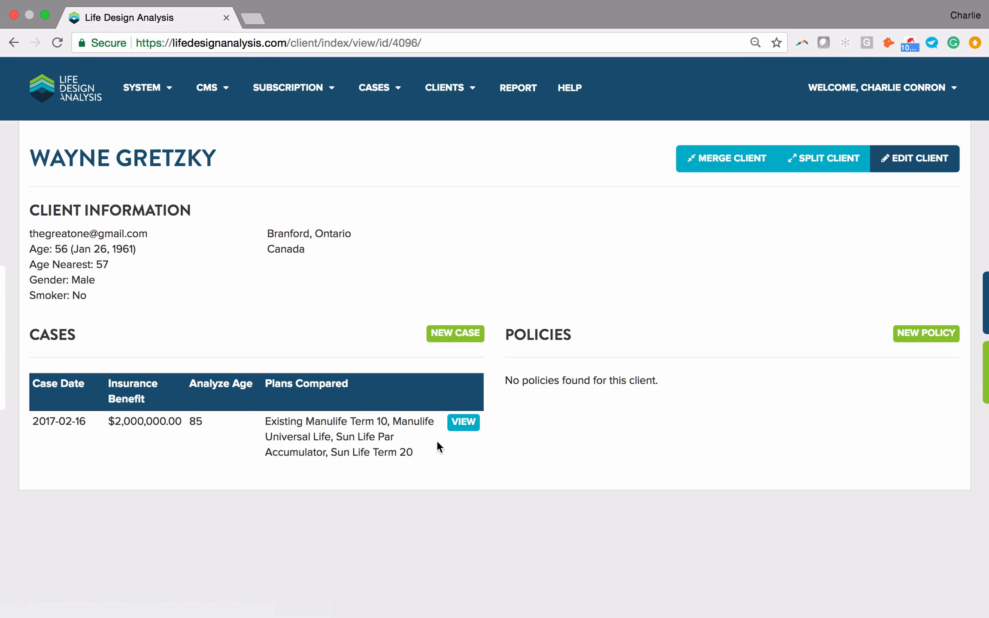
Open the client's 2017-02-16 case and start editing its personal needs analysis.
{"action": "left_click", "coordinate": [463, 425]}
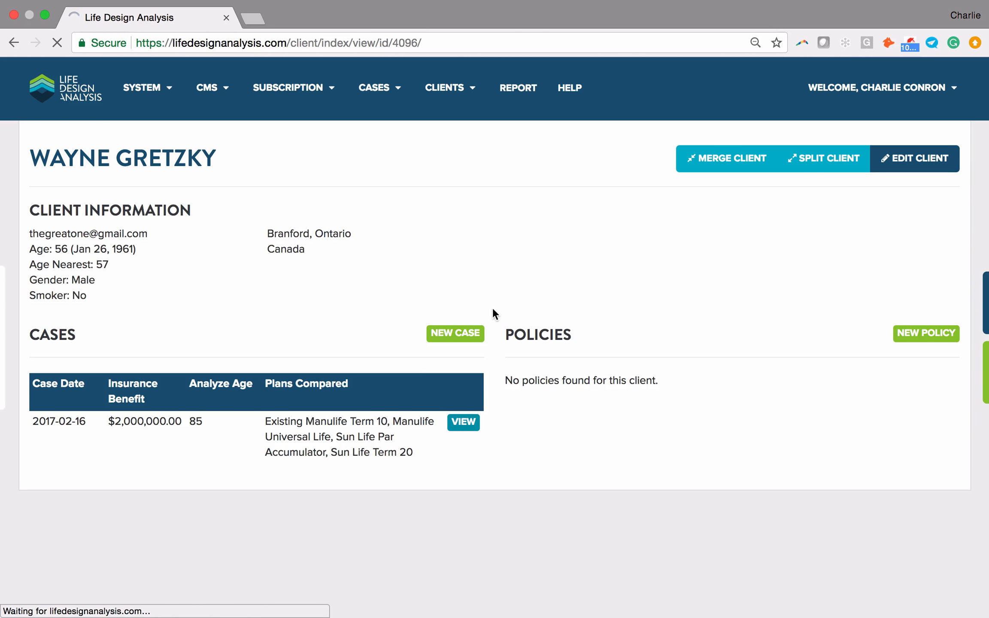
{"action": "left_click", "coordinate": [465, 342]}
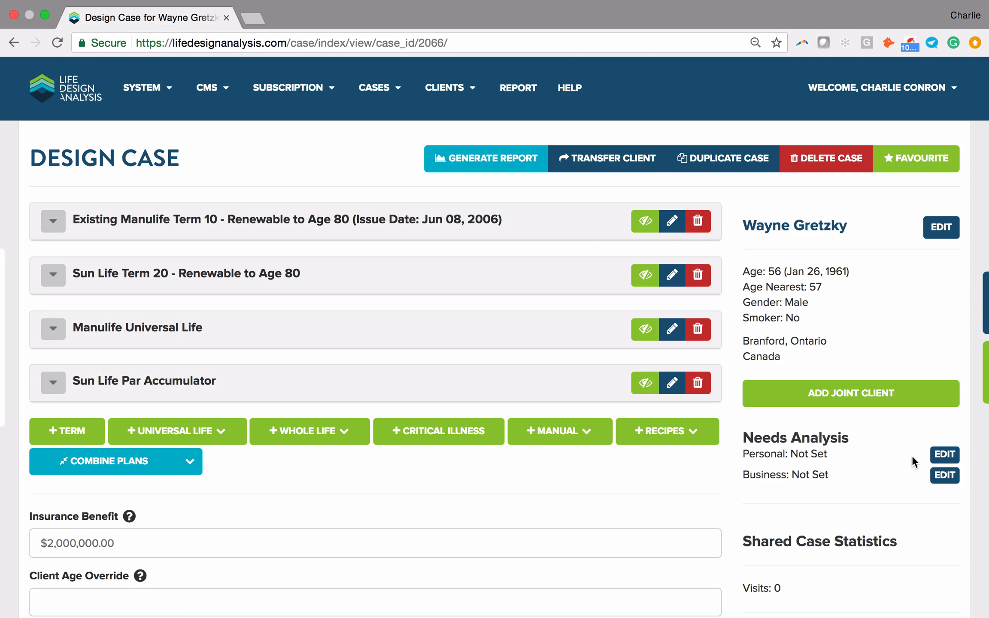
{"action": "left_click", "coordinate": [941, 456]}
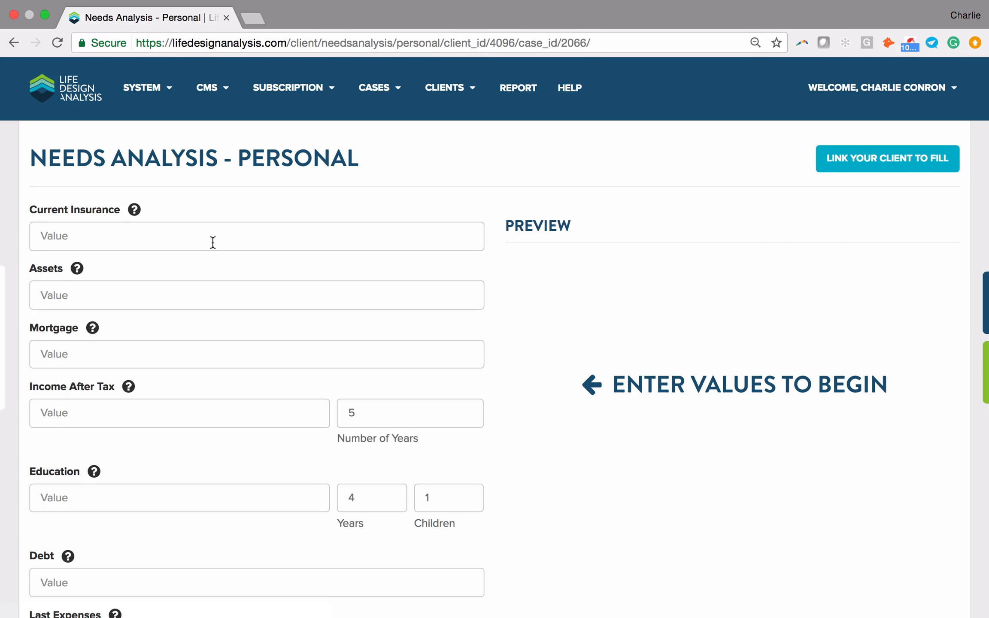
Create a shareable link for the client to fill in the personal needs analysis and copy it.
{"action": "scroll", "coordinate": [212, 243], "scroll_direction": "down", "scroll_amount": 1}
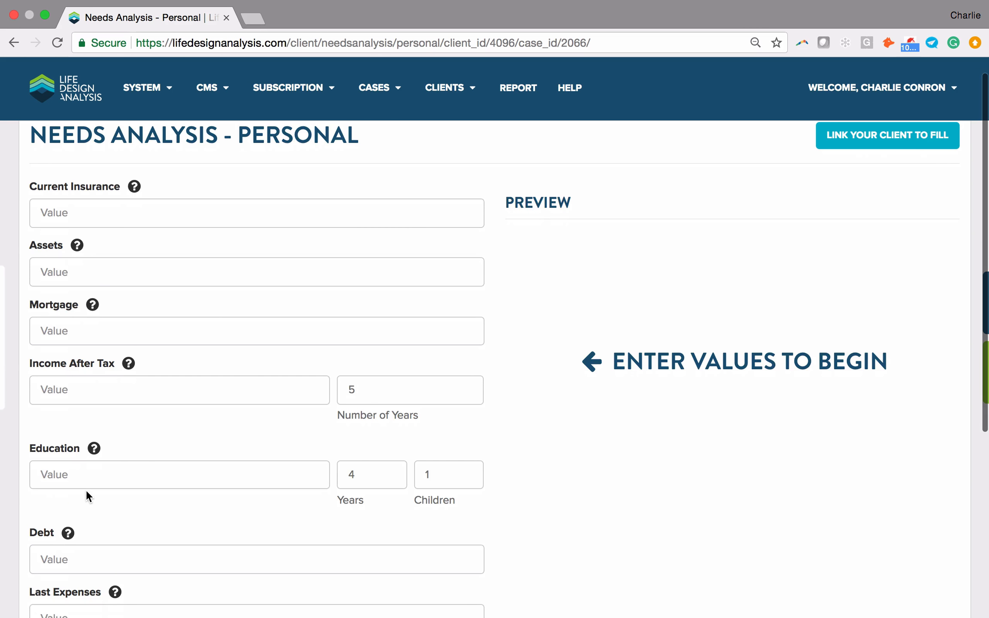
{"action": "scroll", "coordinate": [85, 490], "scroll_direction": "up", "scroll_amount": 1}
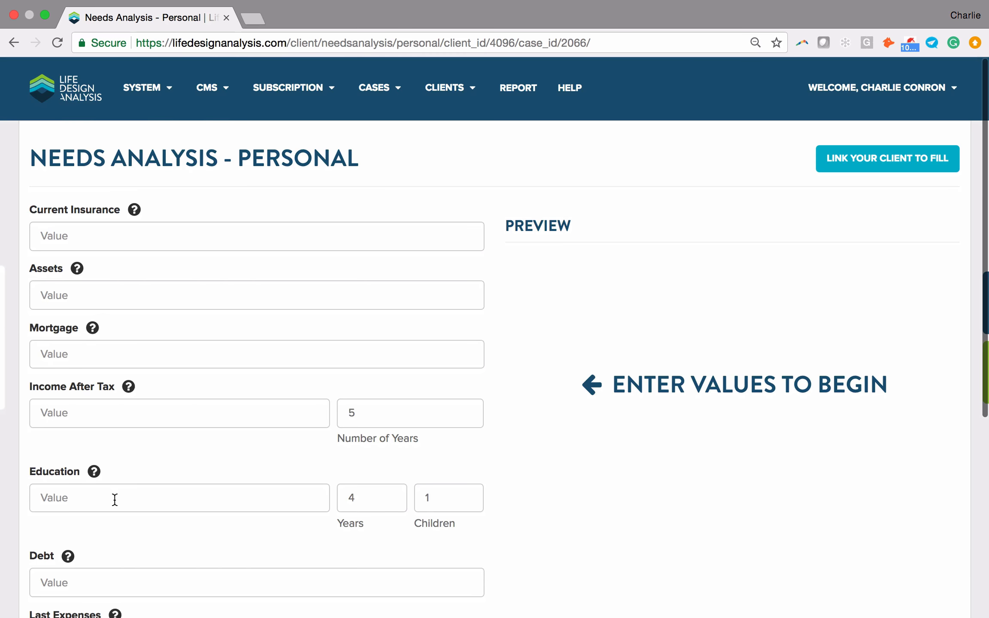
{"action": "left_click", "coordinate": [851, 166]}
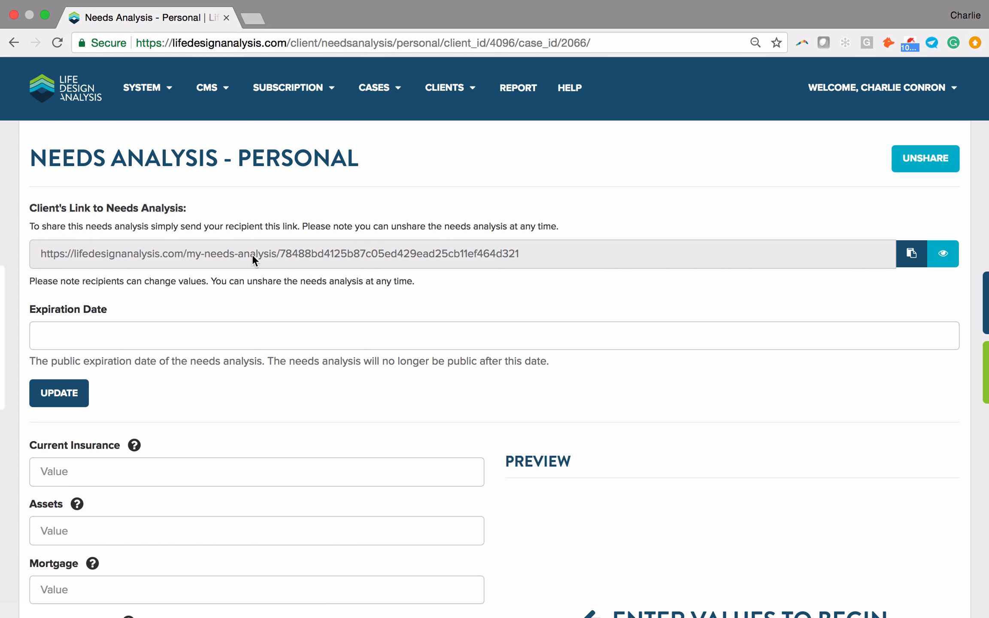
{"action": "left_click", "coordinate": [911, 255]}
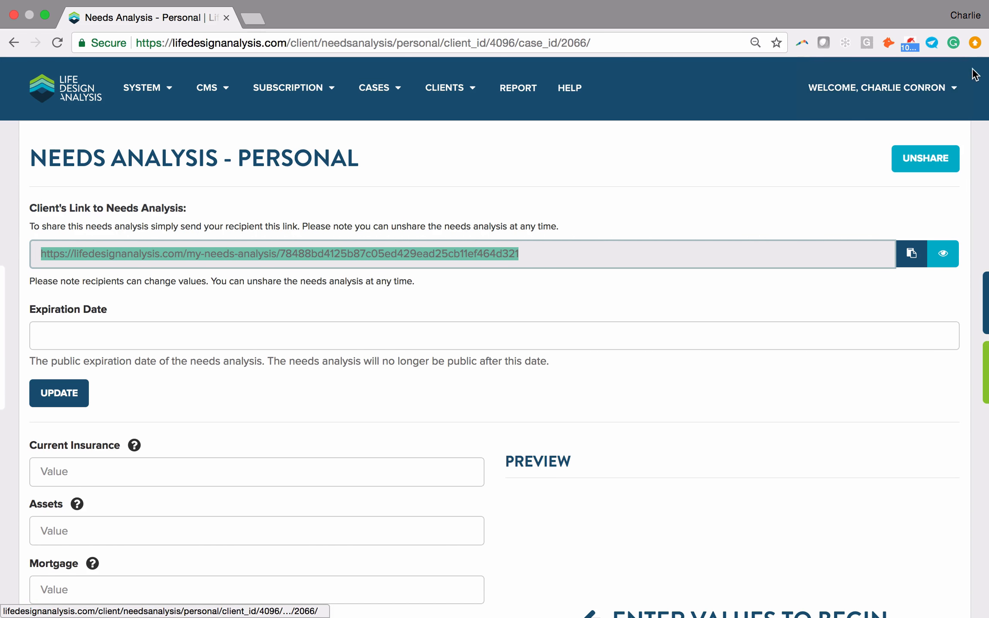
Load the copied needs analysis link in a new incognito window.
{"action": "left_click", "coordinate": [975, 42]}
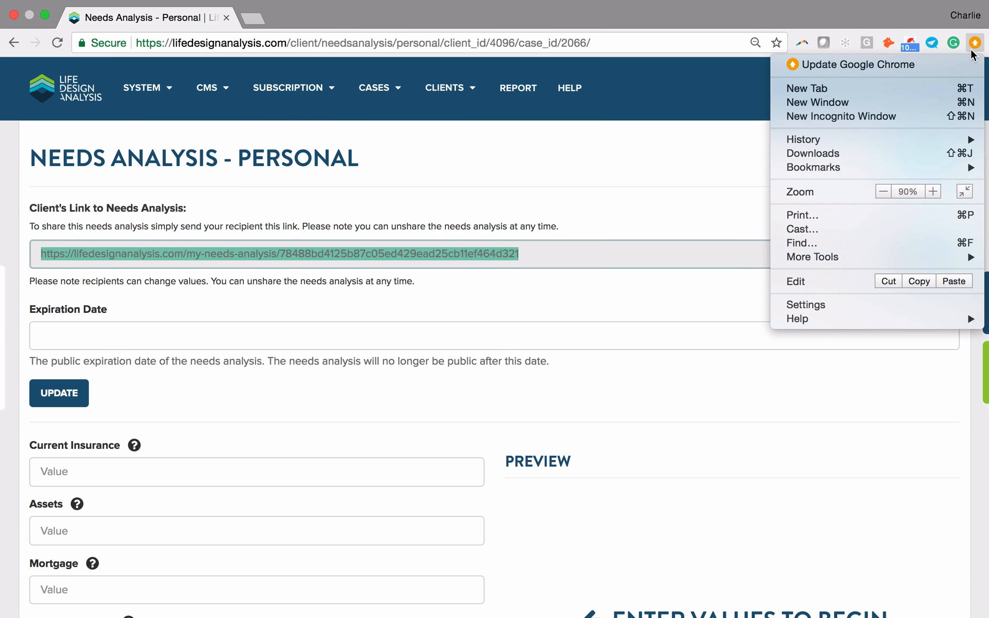
{"action": "left_click", "coordinate": [909, 114]}
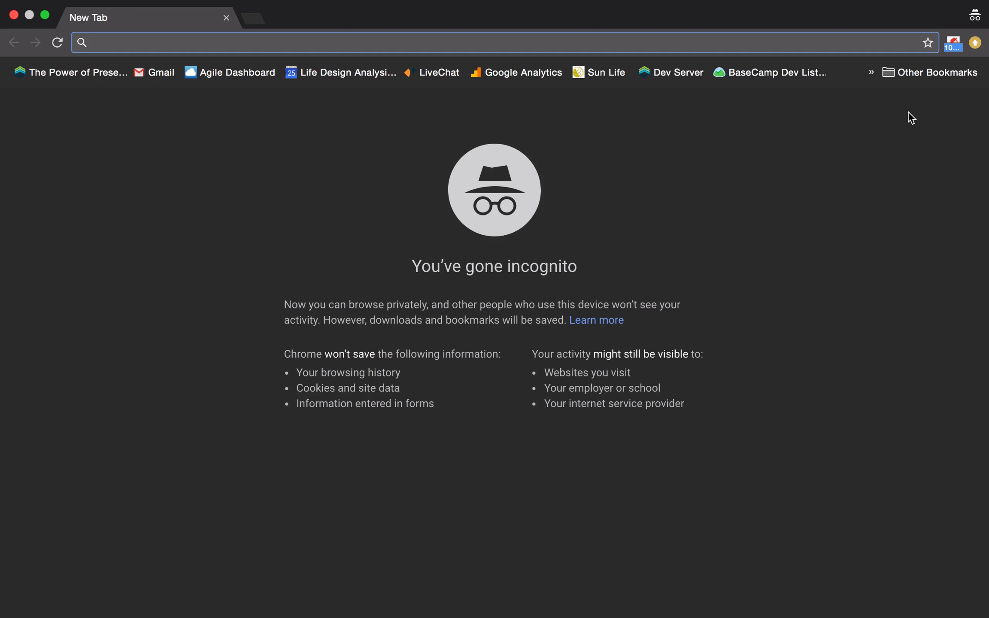
{"action": "key", "text": "super+v"}
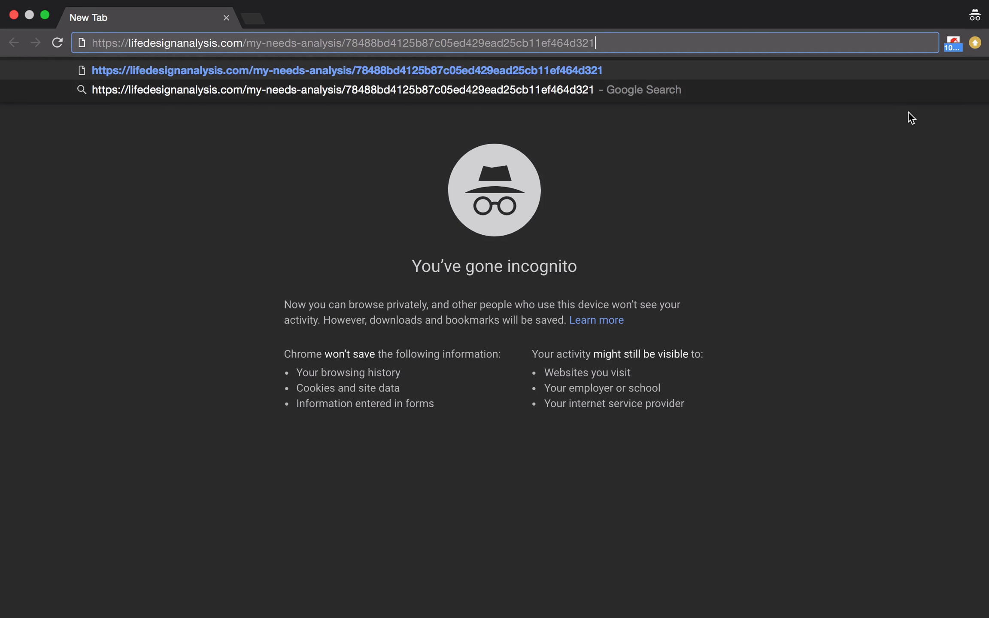
{"action": "key", "text": "Return"}
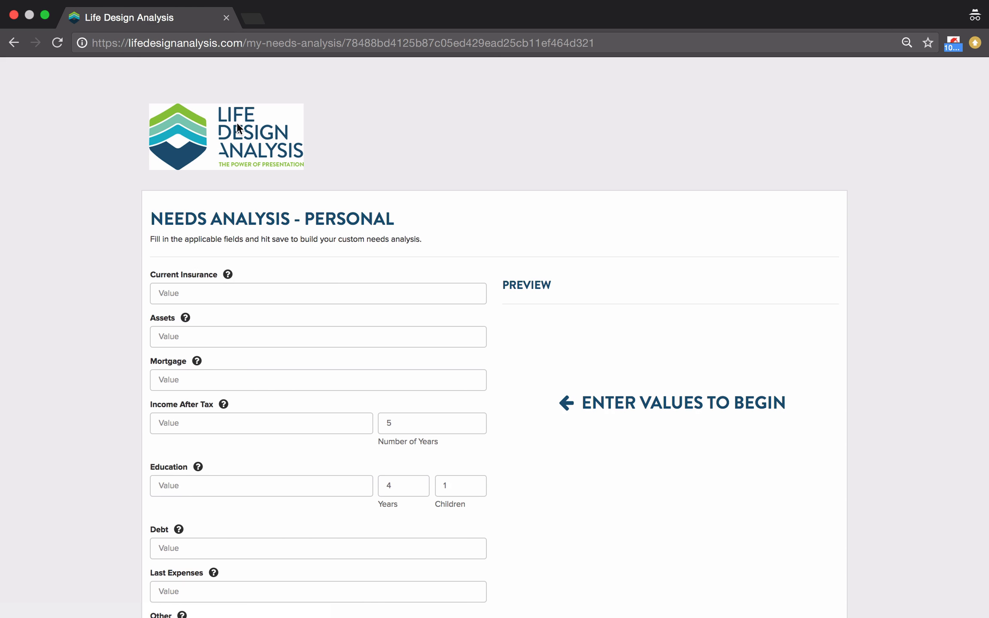
Enter $100,000 as Current Insurance and $20,000 as Assets in the client's needs analysis form.
{"action": "scroll", "coordinate": [233, 129], "scroll_direction": "down", "scroll_amount": 2}
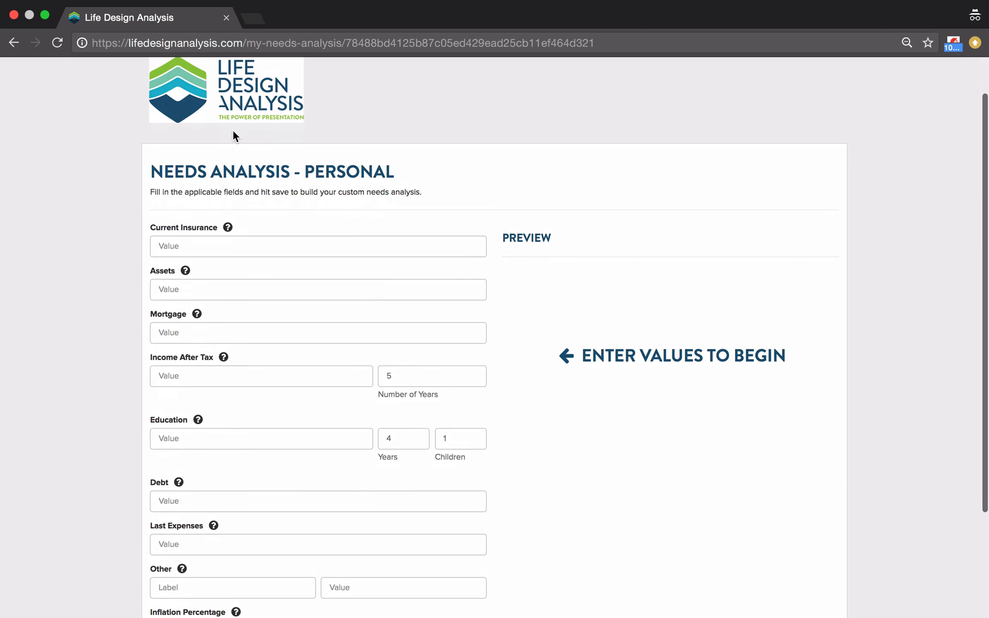
{"action": "scroll", "coordinate": [252, 182], "scroll_direction": "down", "scroll_amount": 1}
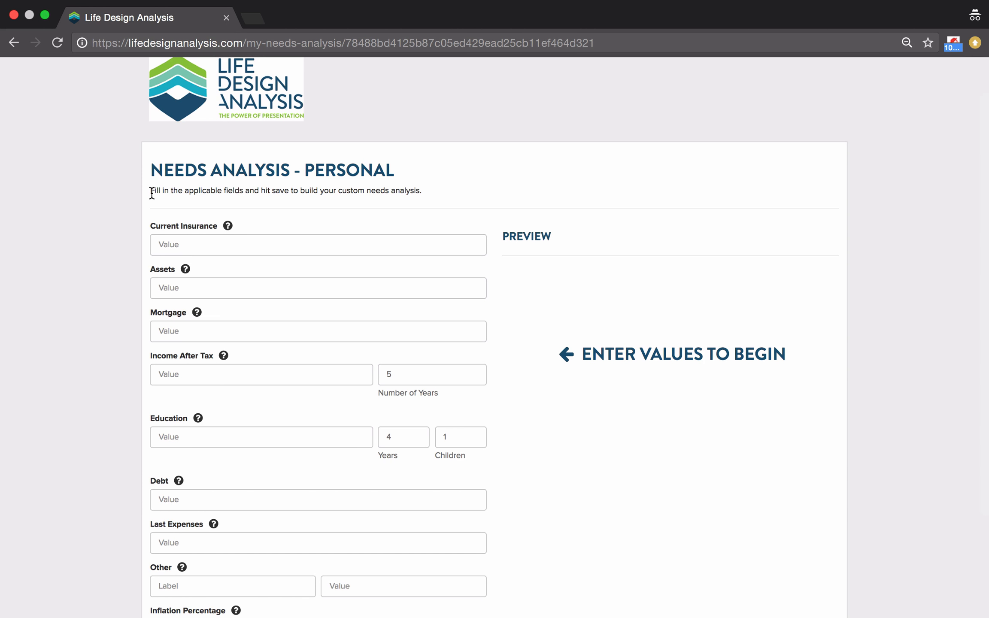
{"action": "mouse_move", "coordinate": [227, 226]}
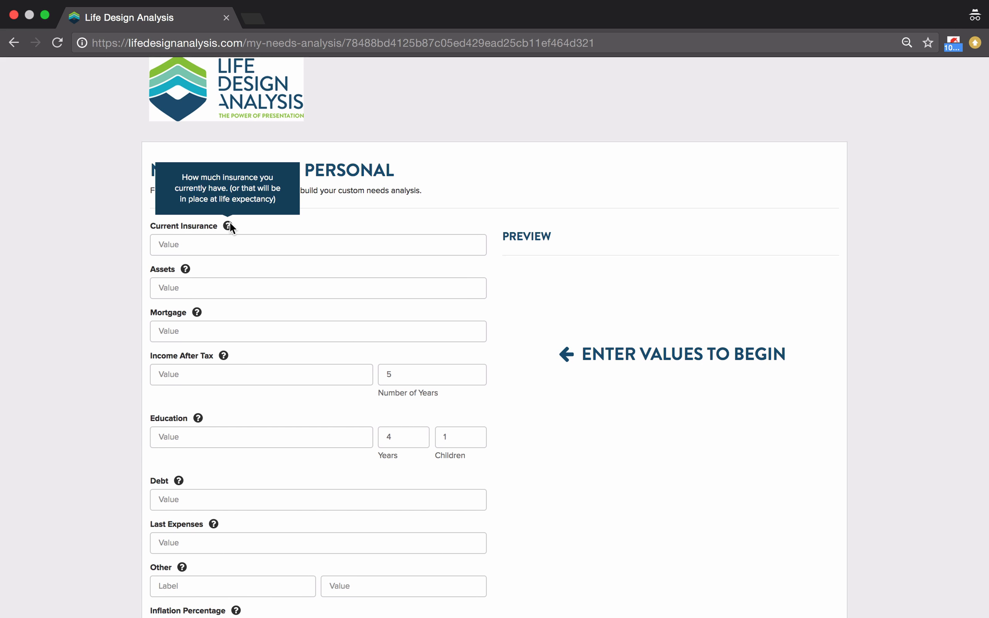
{"action": "left_click", "coordinate": [242, 242]}
{"action": "type", "text": "10"}
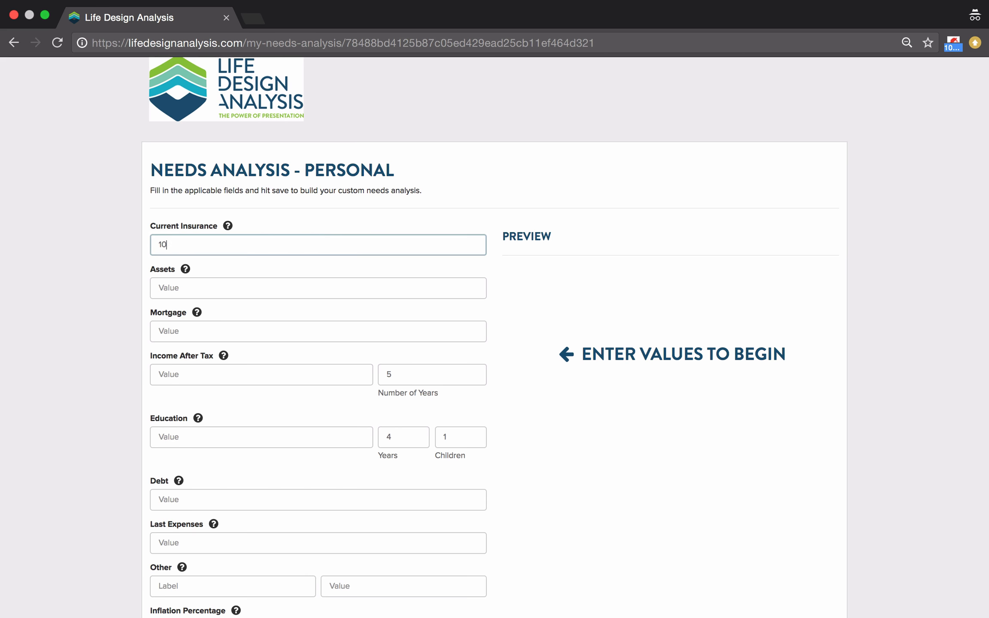
{"action": "type", "text": "0000"}
{"action": "left_click", "coordinate": [247, 280]}
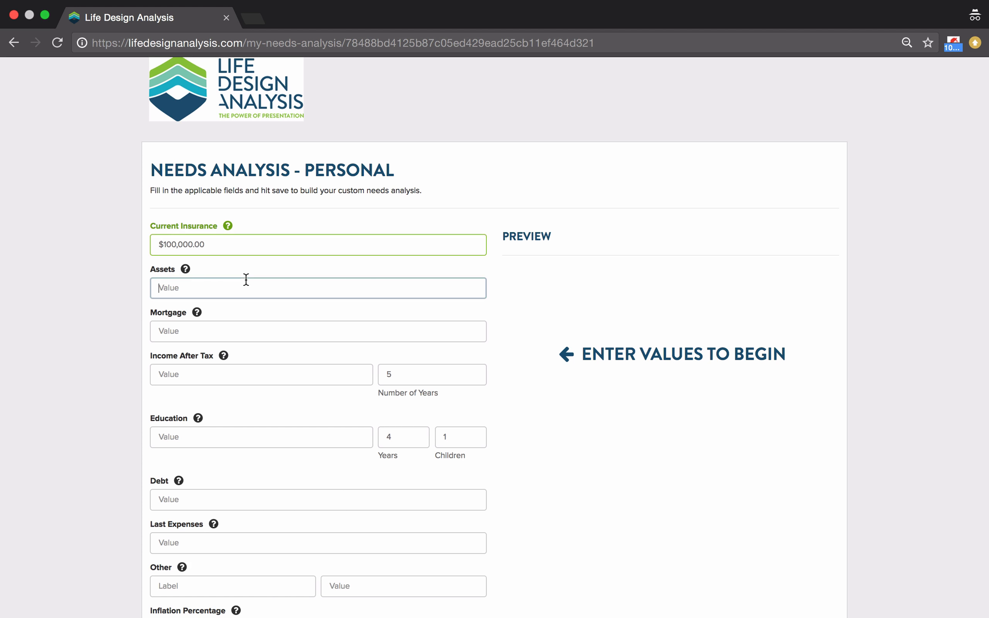
{"action": "mouse_move", "coordinate": [186, 268]}
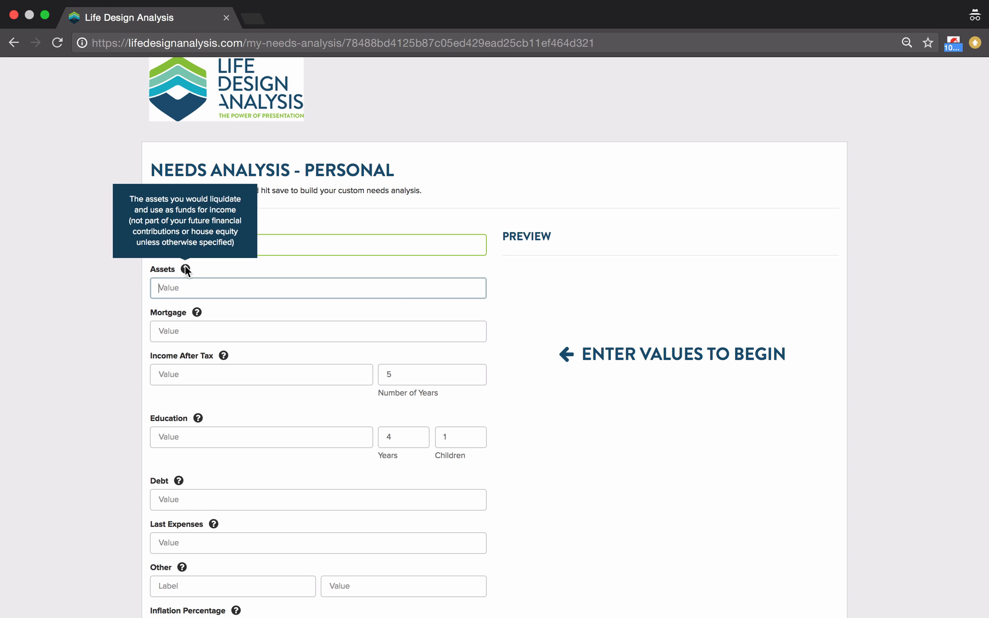
{"action": "type", "text": "20000"}
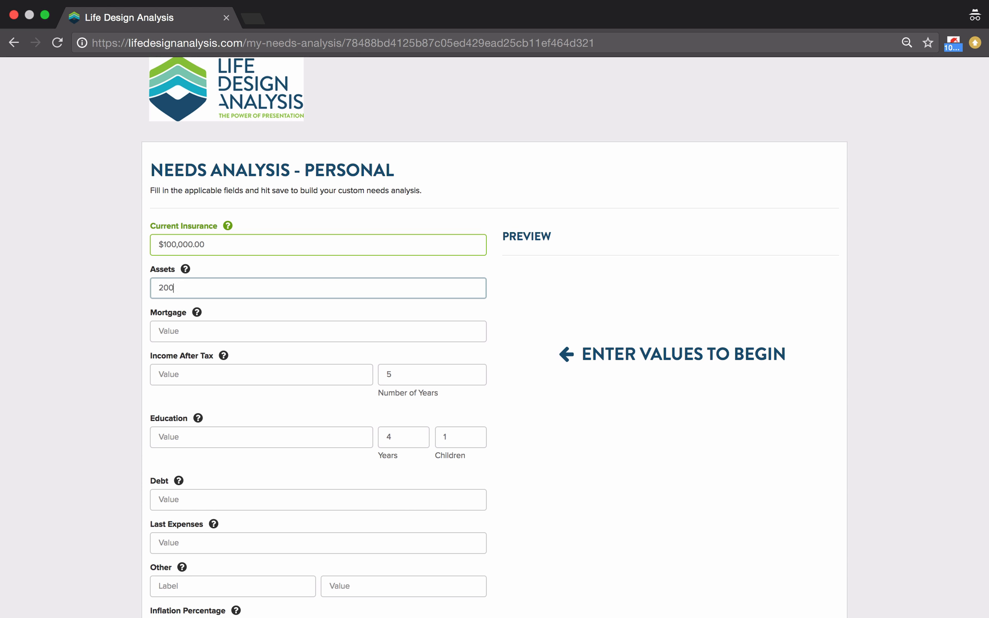
Enter $500,000 as Mortgage and $60,000 as Income After Tax.
{"action": "left_click", "coordinate": [209, 322]}
{"action": "mouse_move", "coordinate": [197, 313]}
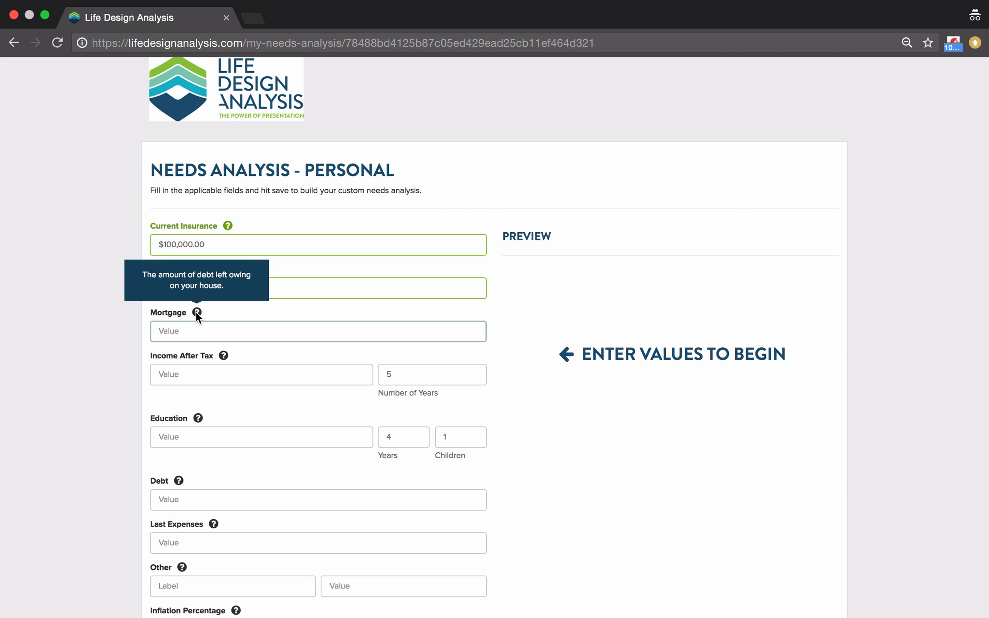
{"action": "type", "text": "500000"}
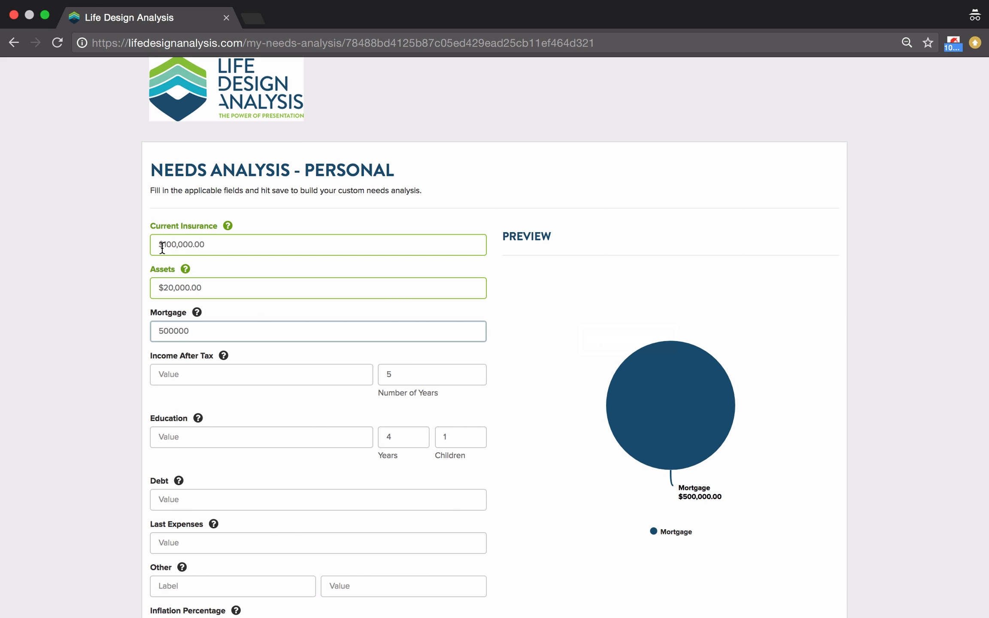
{"action": "left_click", "coordinate": [250, 376]}
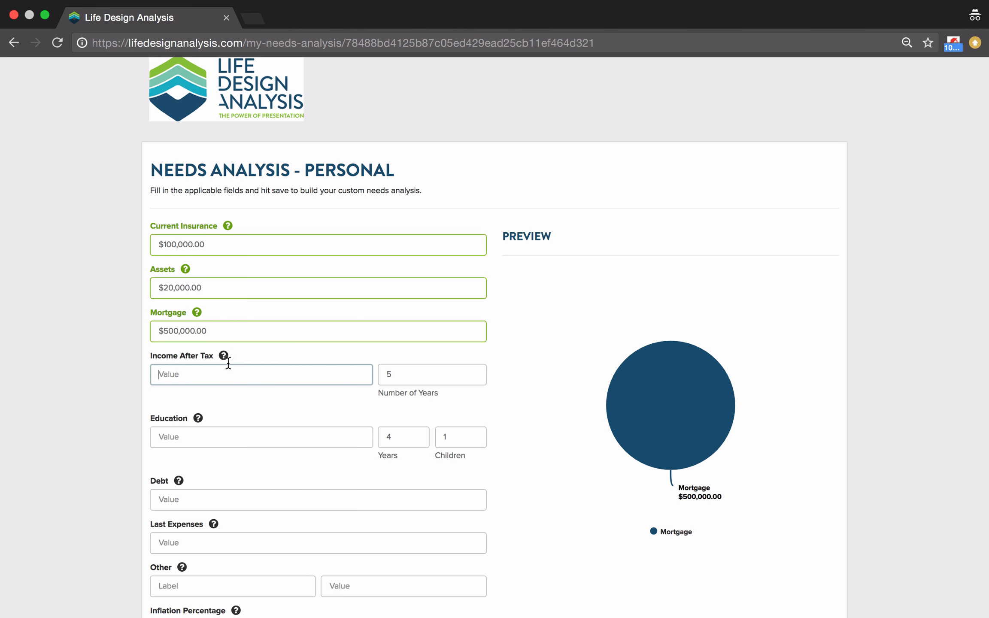
{"action": "mouse_move", "coordinate": [224, 356]}
{"action": "type", "text": "60000"}
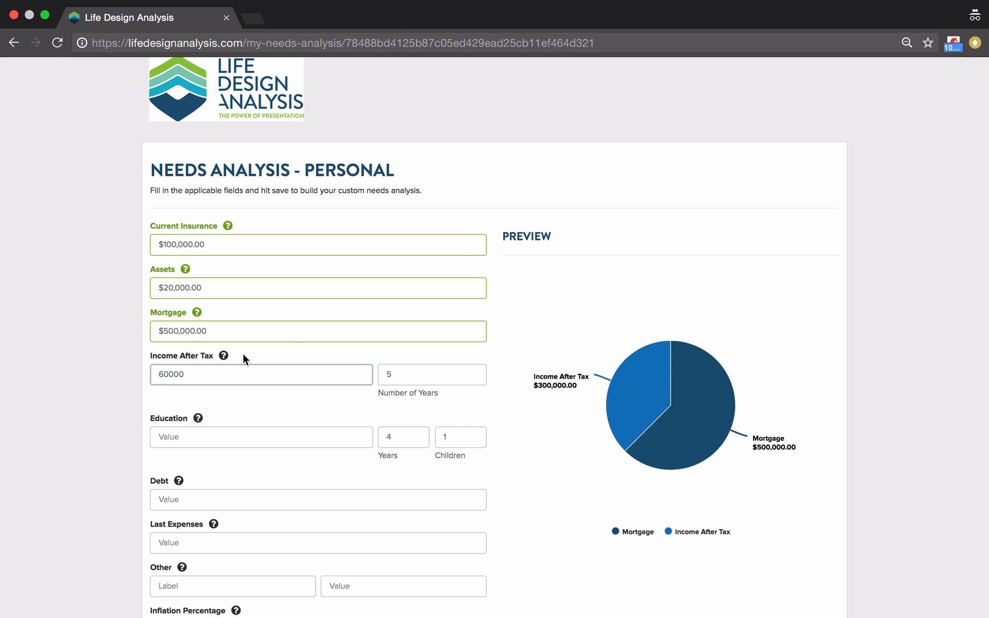
Set the Education cost to $20,000 and the number of children to 2.
{"action": "scroll", "coordinate": [417, 371], "scroll_direction": "down", "scroll_amount": 1}
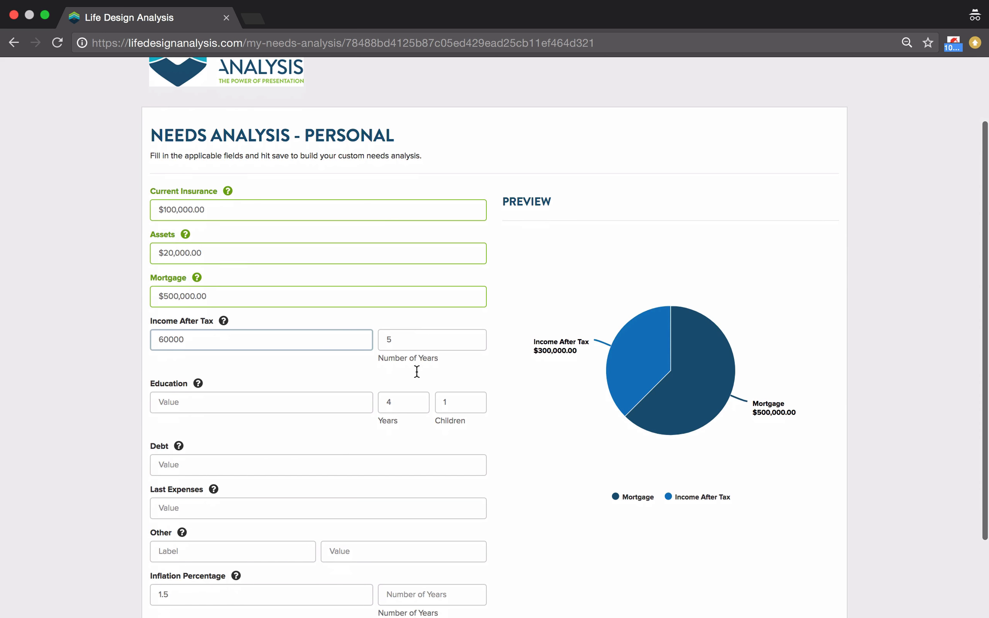
{"action": "scroll", "coordinate": [397, 325], "scroll_direction": "down", "scroll_amount": 2}
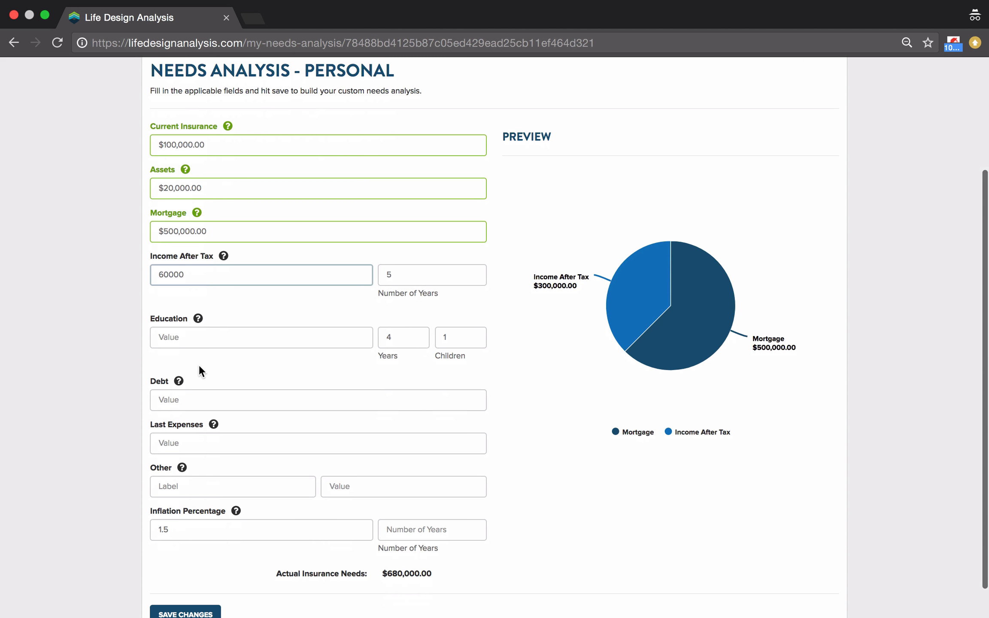
{"action": "left_click", "coordinate": [207, 329]}
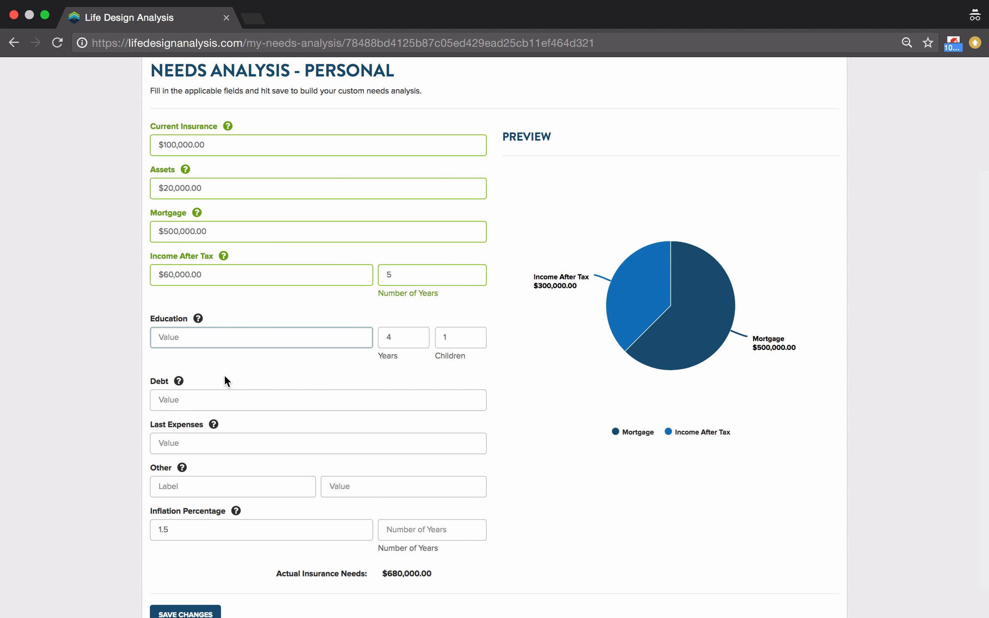
{"action": "type", "text": "2000"}
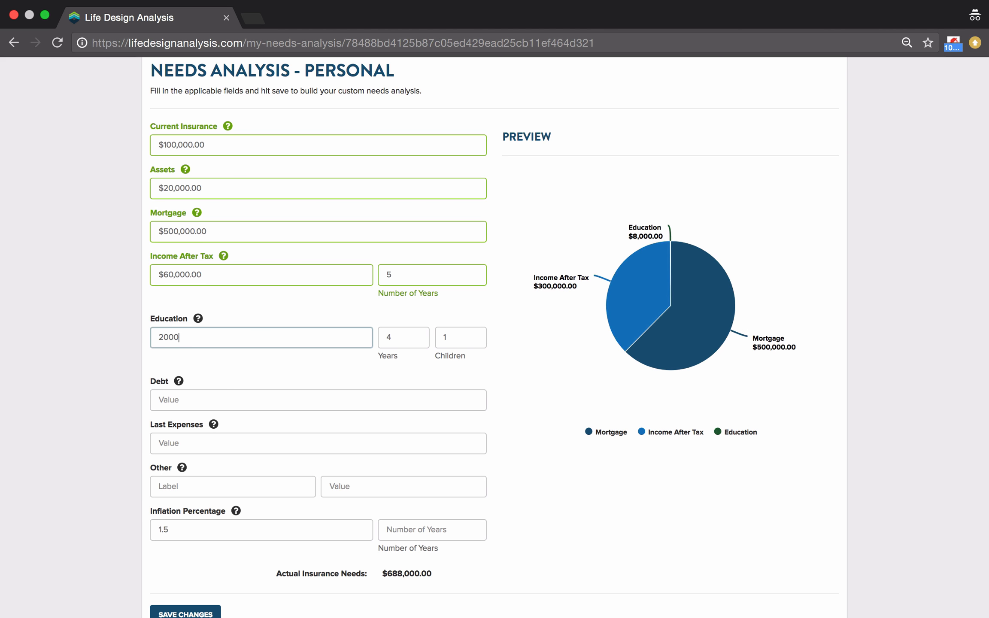
{"action": "type", "text": "0"}
{"action": "mouse_move", "coordinate": [198, 318]}
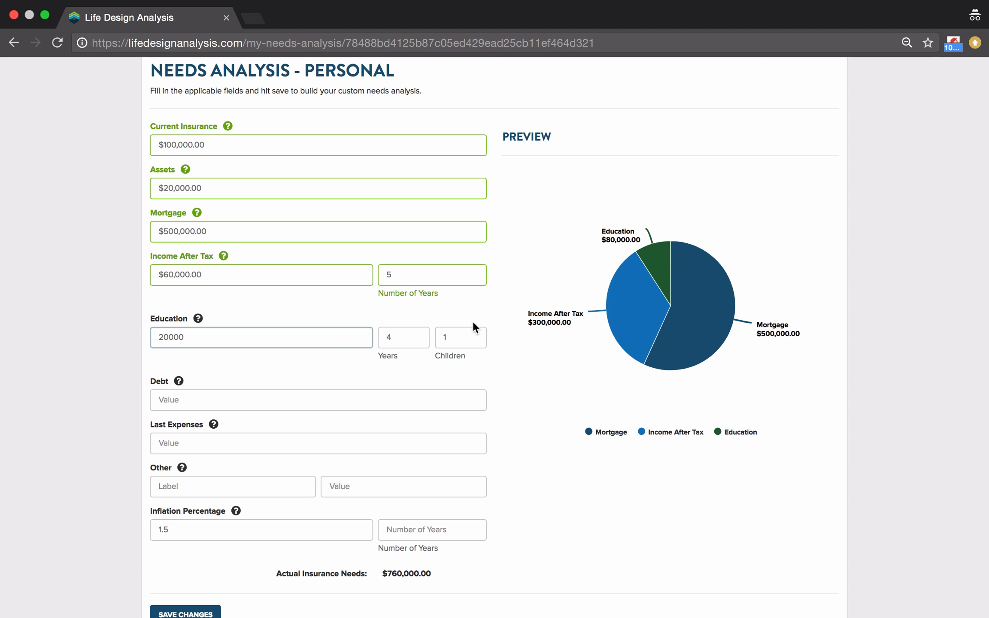
{"action": "double_click", "coordinate": [470, 333]}
{"action": "type", "text": "2"}
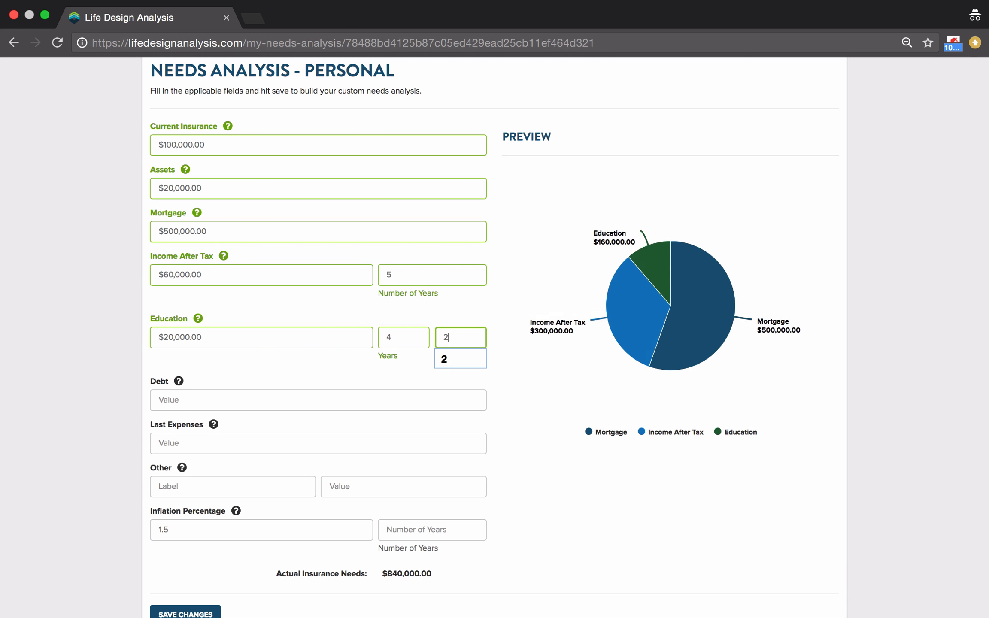
{"action": "left_click", "coordinate": [357, 356]}
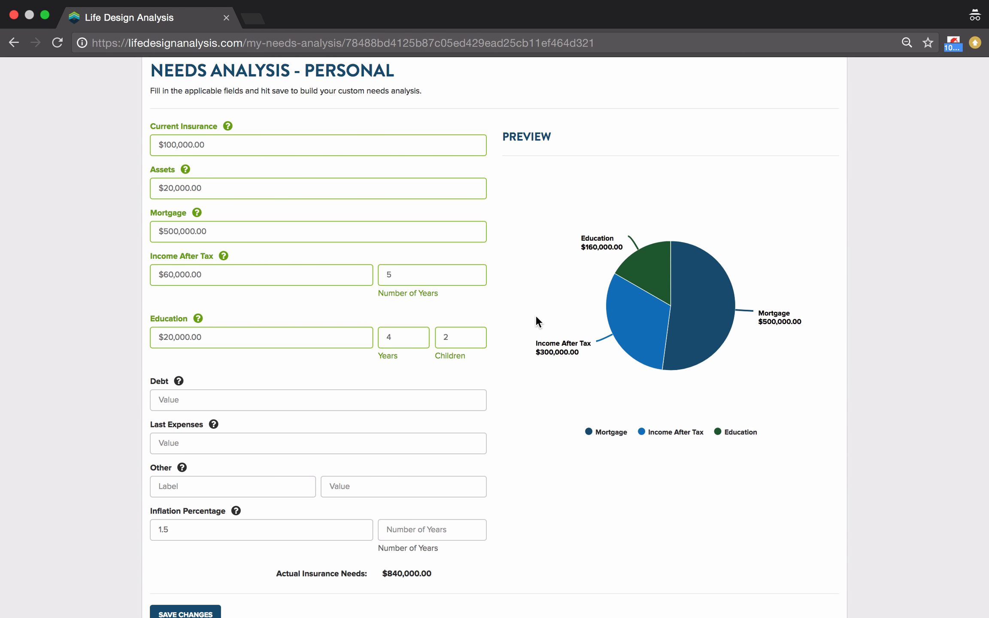
{"action": "scroll", "coordinate": [212, 319], "scroll_direction": "down", "scroll_amount": 2}
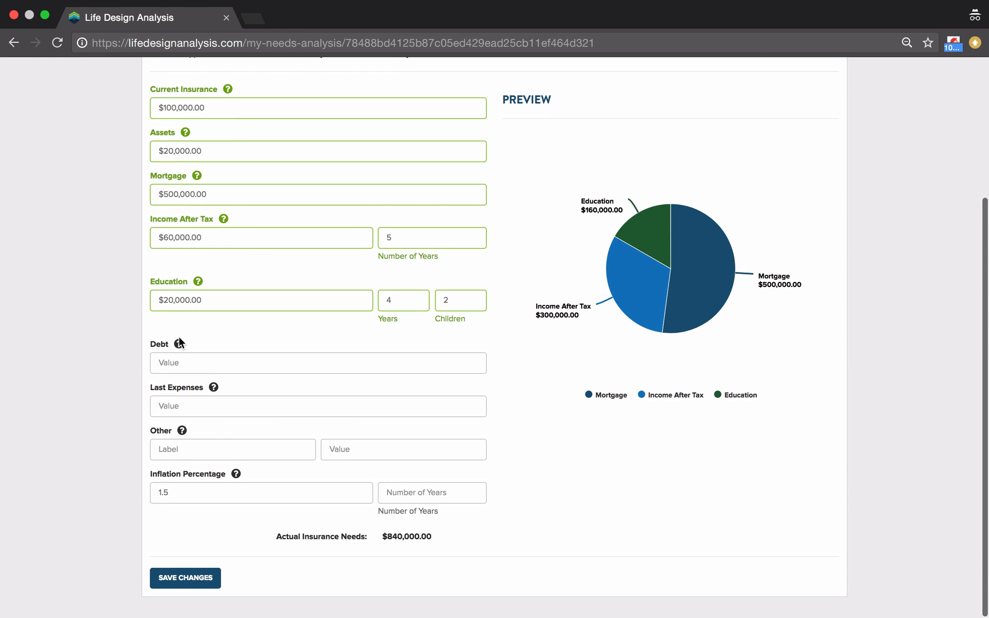
Enter the household Debt as the sum 5000+20000+2000 in the client's needs analysis form.
{"action": "mouse_move", "coordinate": [178, 339]}
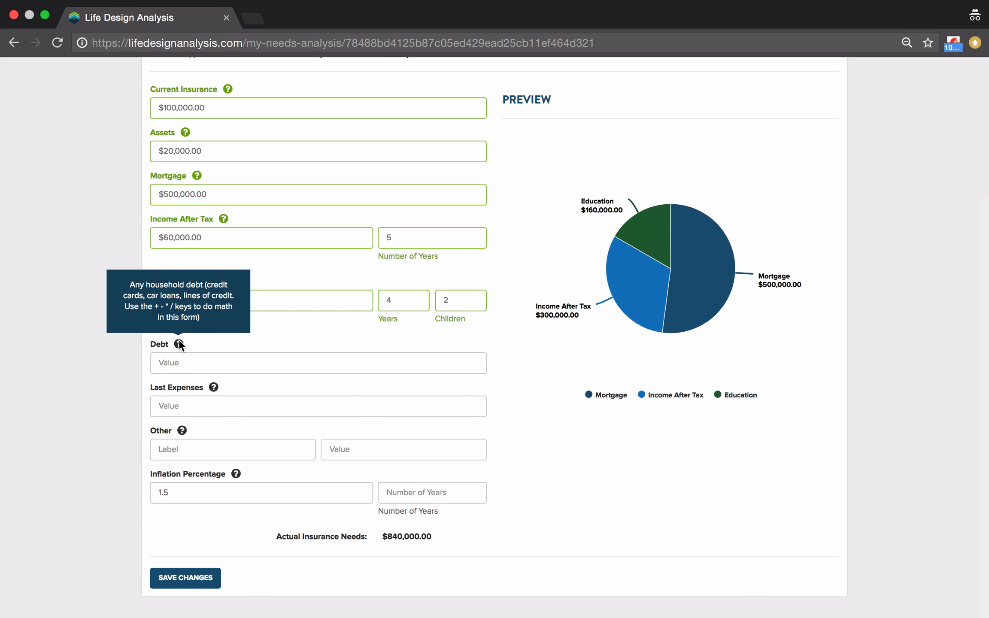
{"action": "left_click", "coordinate": [176, 362]}
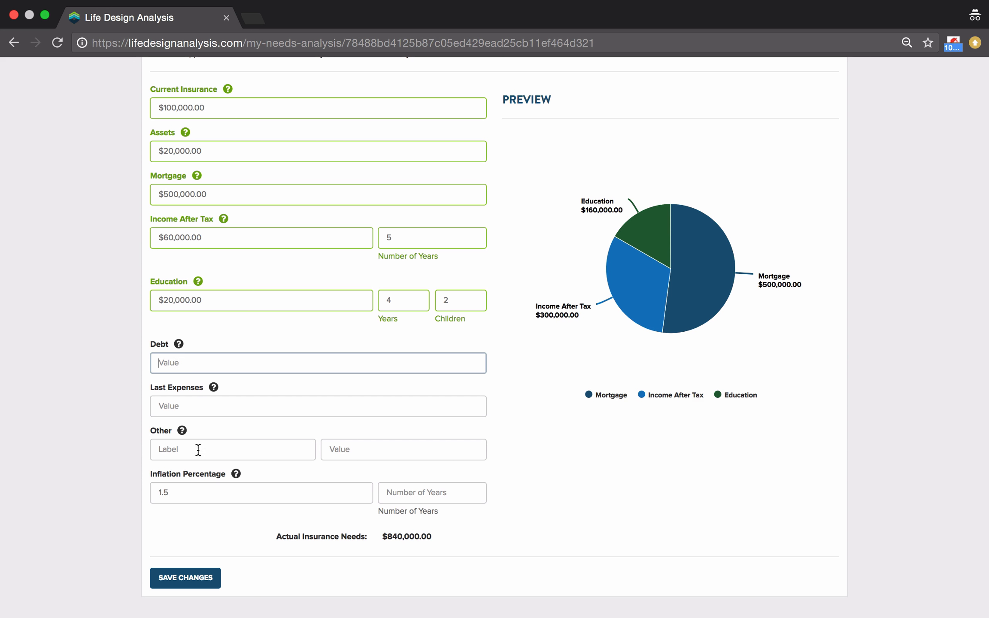
{"action": "mouse_move", "coordinate": [180, 345]}
{"action": "type", "text": "5000"}
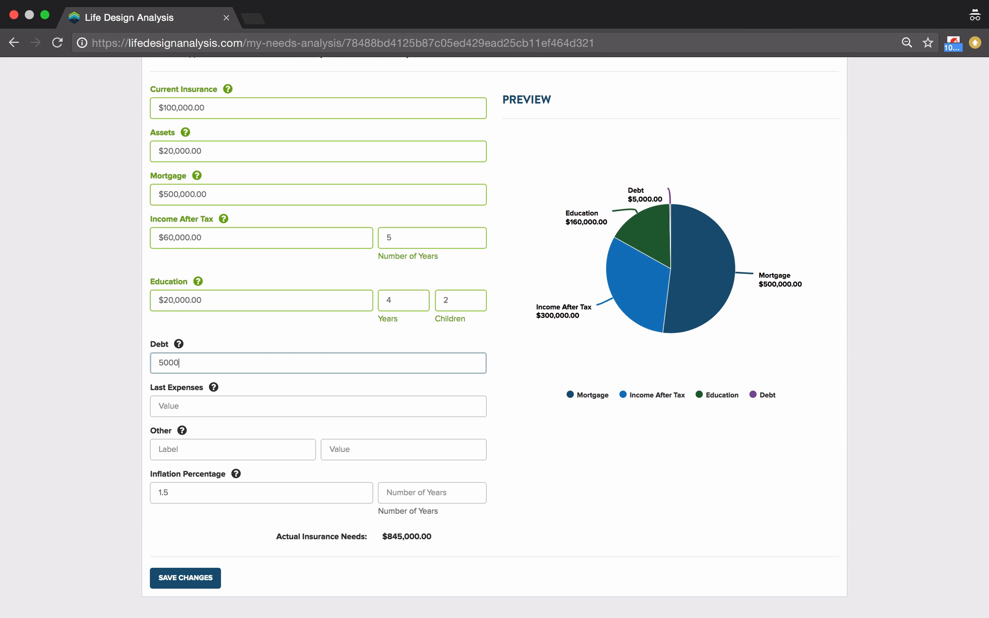
{"action": "type", "text": "+"}
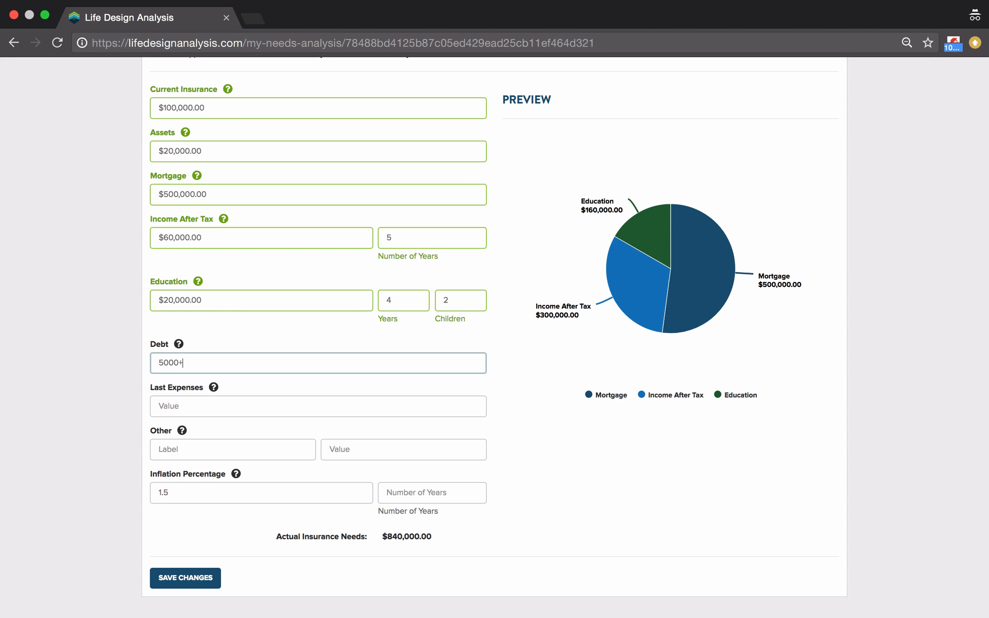
{"action": "type", "text": "20000"}
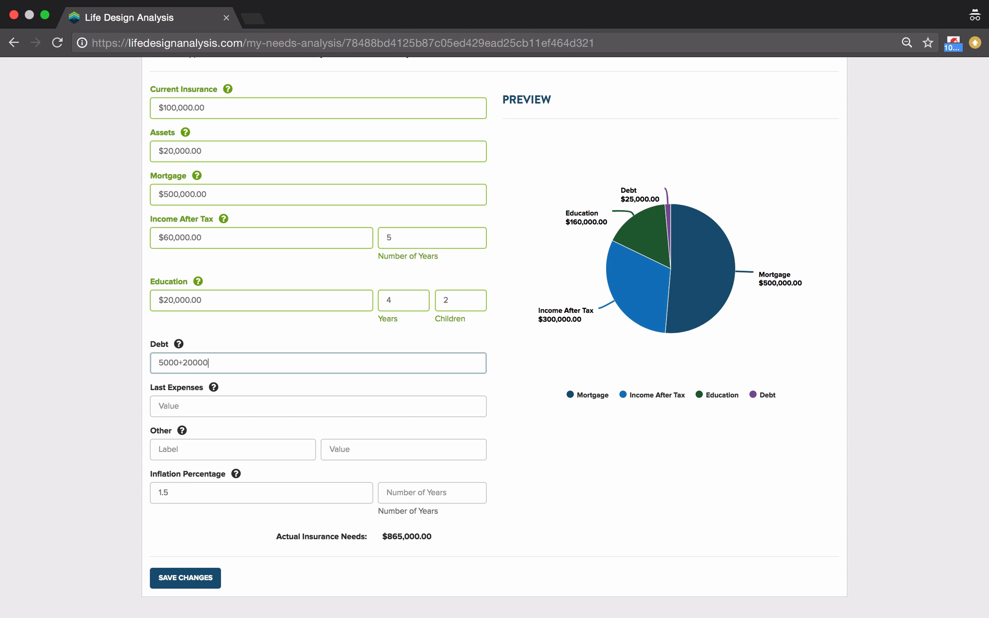
{"action": "type", "text": "+"}
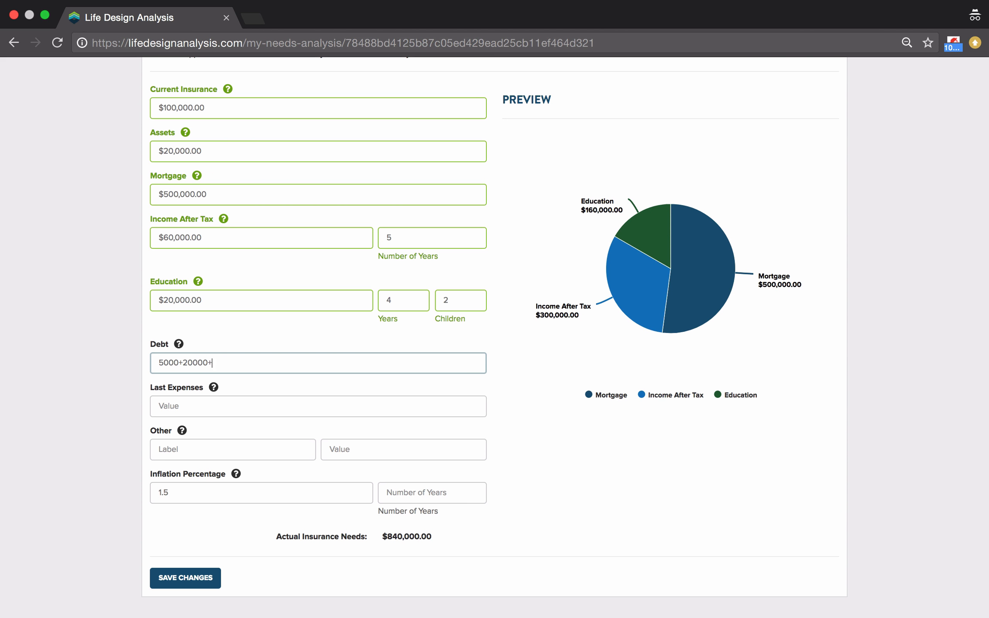
{"action": "type", "text": "2000"}
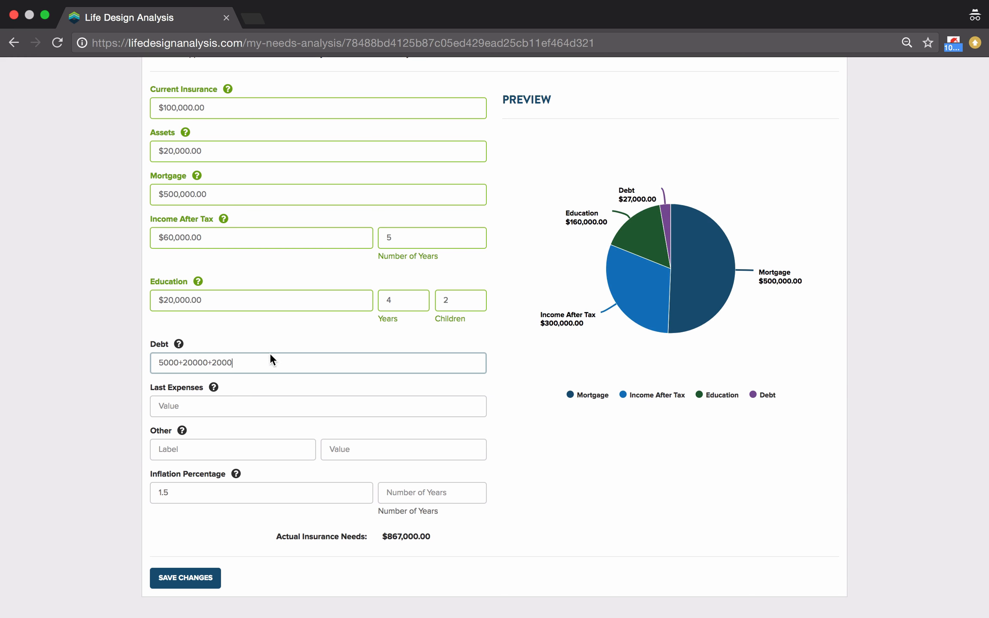
Enter 20000 as the Last Expenses value.
{"action": "left_click", "coordinate": [246, 406]}
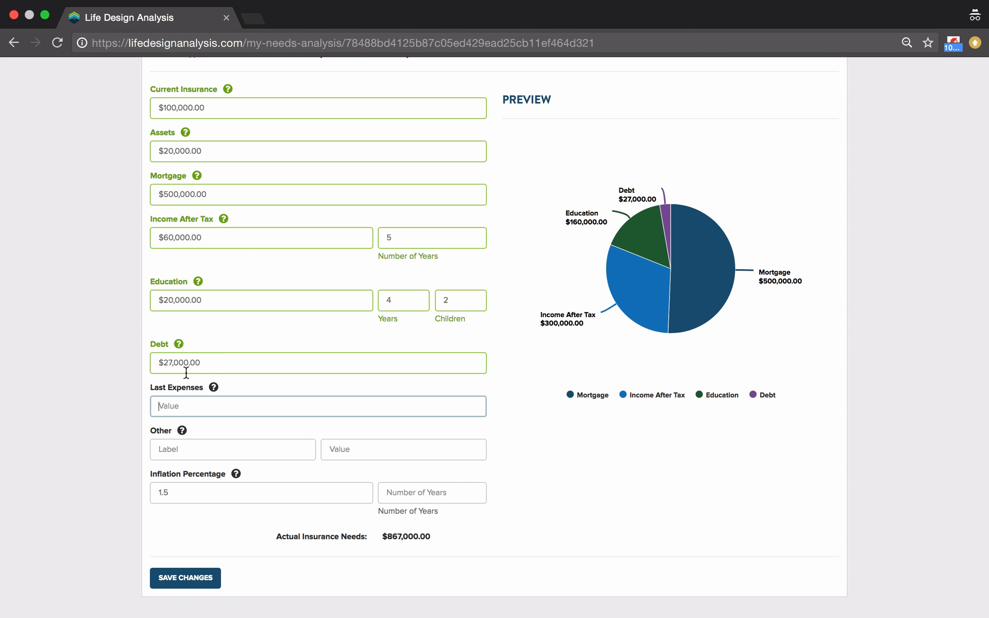
{"action": "mouse_move", "coordinate": [214, 386]}
{"action": "type", "text": "20000"}
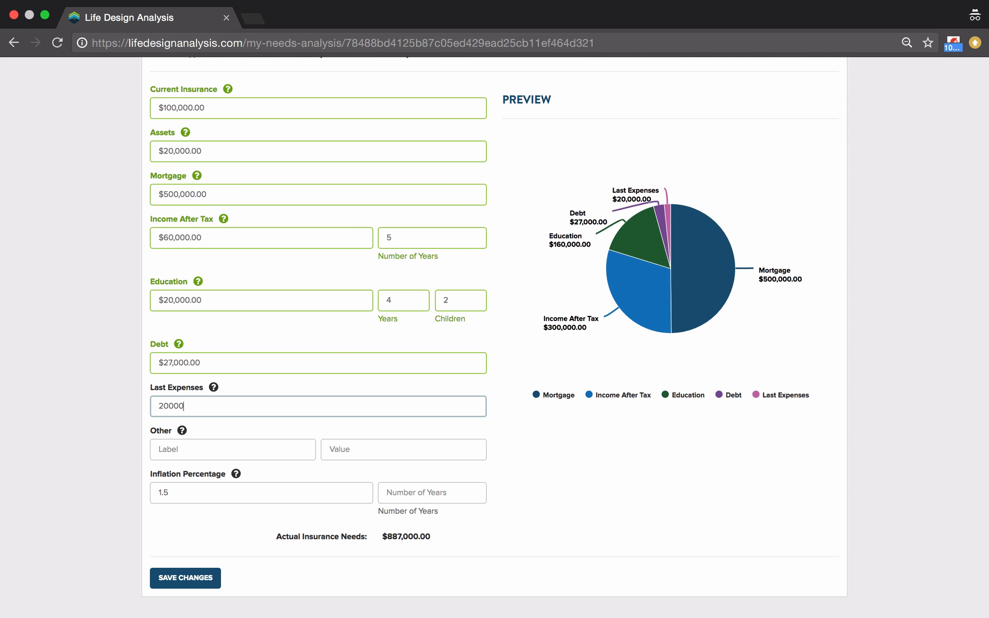
Fill in the Other item with the label Boat and a value of 100000.
{"action": "left_click", "coordinate": [180, 451]}
{"action": "mouse_move", "coordinate": [184, 430]}
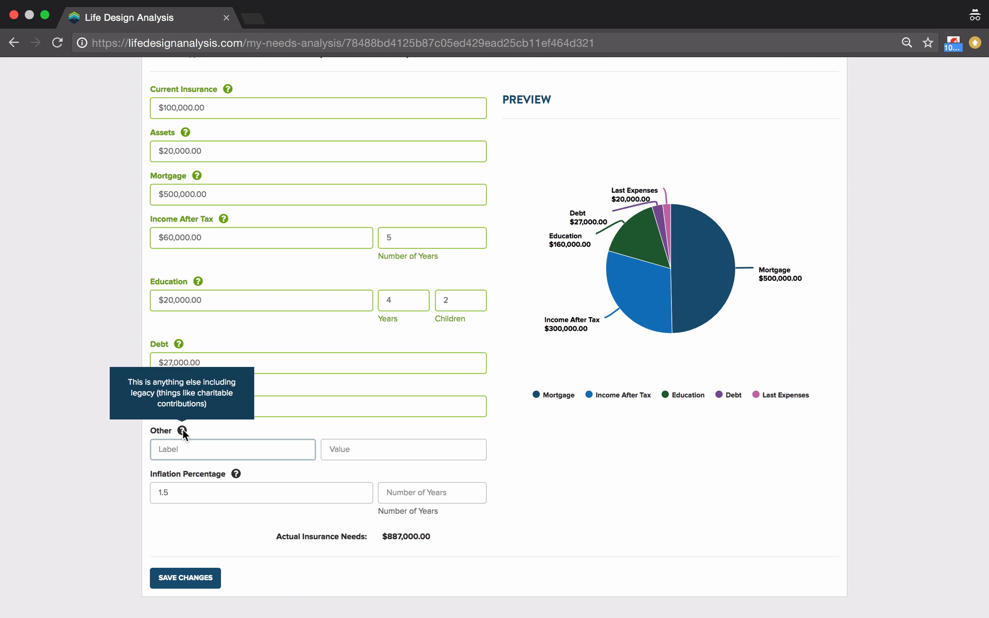
{"action": "type", "text": "Boat"}
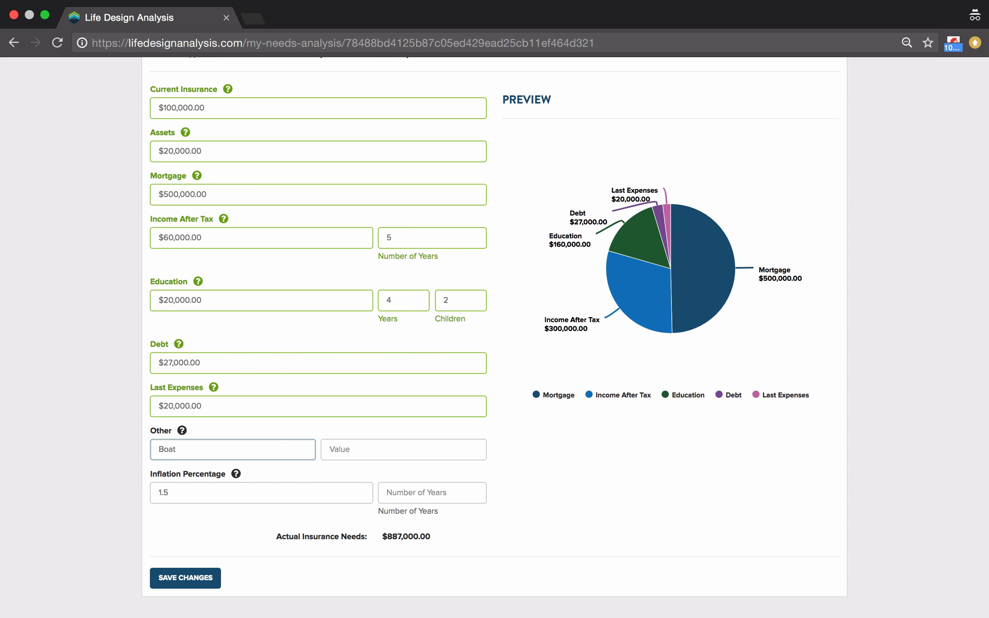
{"action": "left_click", "coordinate": [378, 447]}
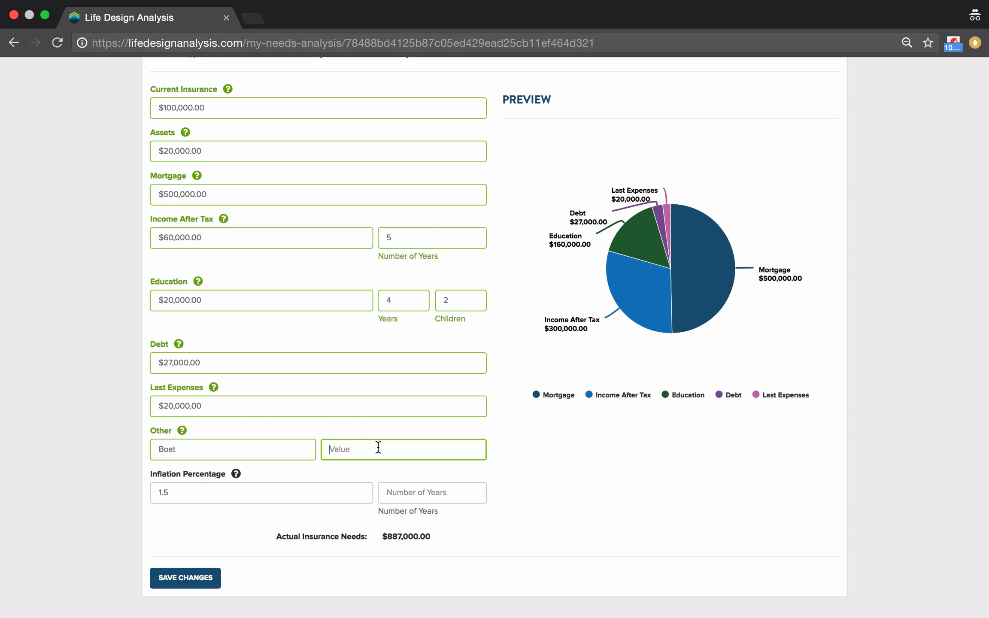
{"action": "type", "text": "100,000"}
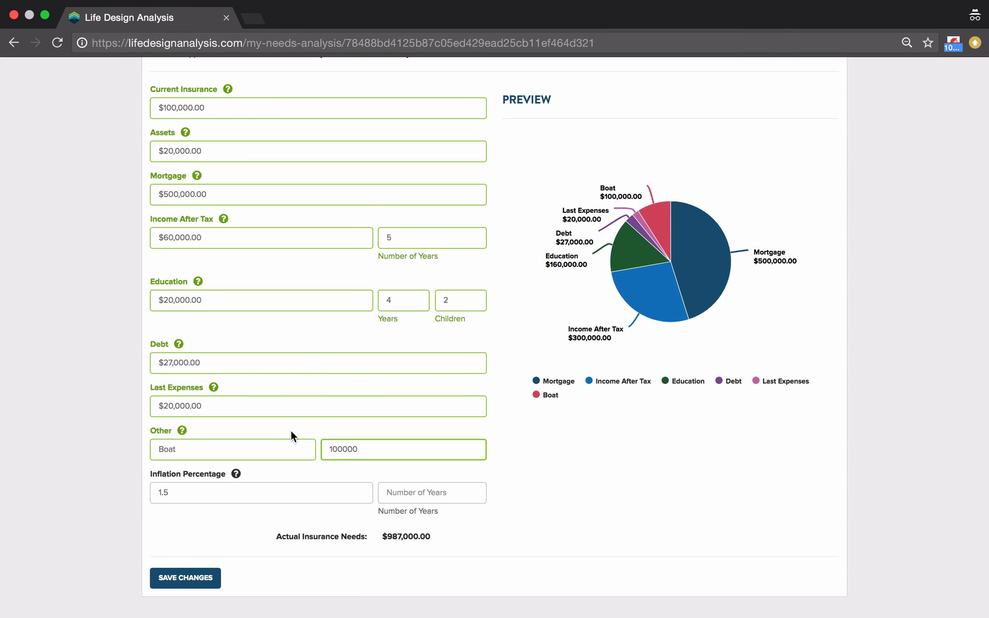
Change the Other item's label to Legacy and save the needs analysis changes.
{"action": "double_click", "coordinate": [278, 446]}
{"action": "type", "text": "Legacy"}
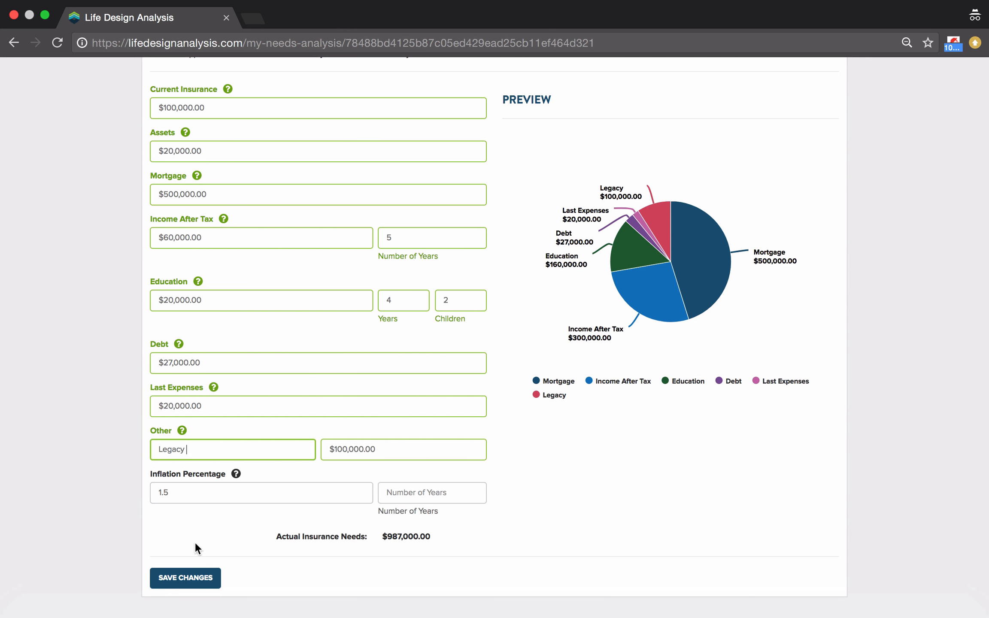
{"action": "left_click", "coordinate": [187, 578]}
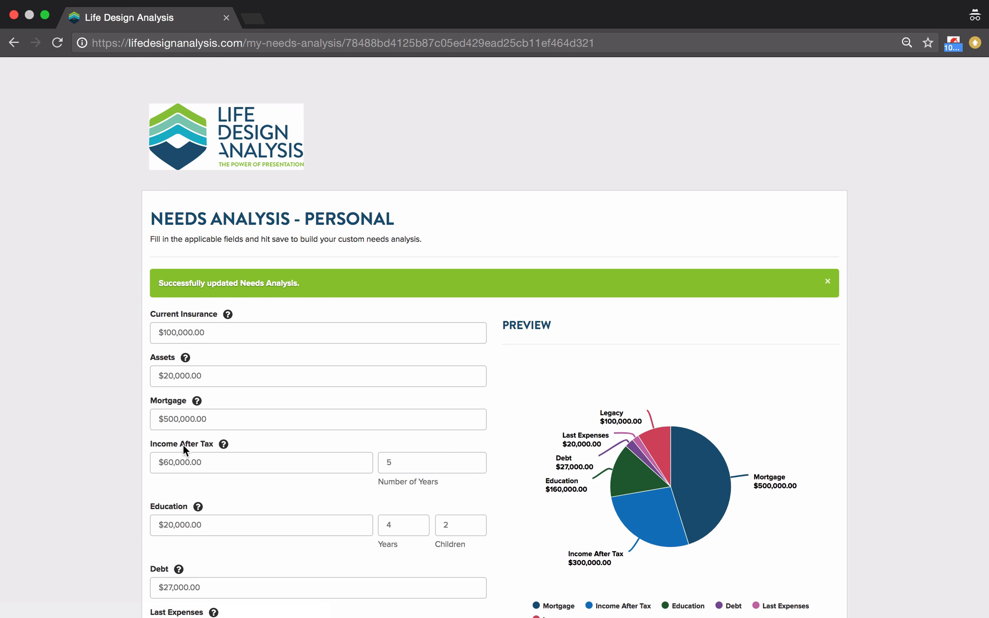
Close the client's form, return to the advisor dashboard and review the updated personal needs analysis through the account notifications.
{"action": "left_click", "coordinate": [226, 18]}
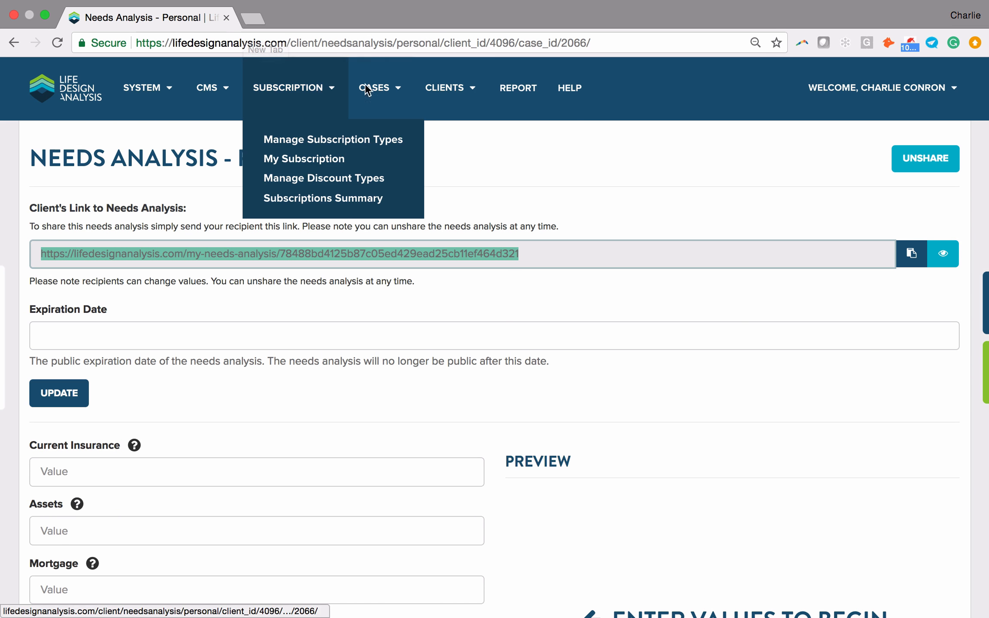
{"action": "left_click", "coordinate": [43, 85]}
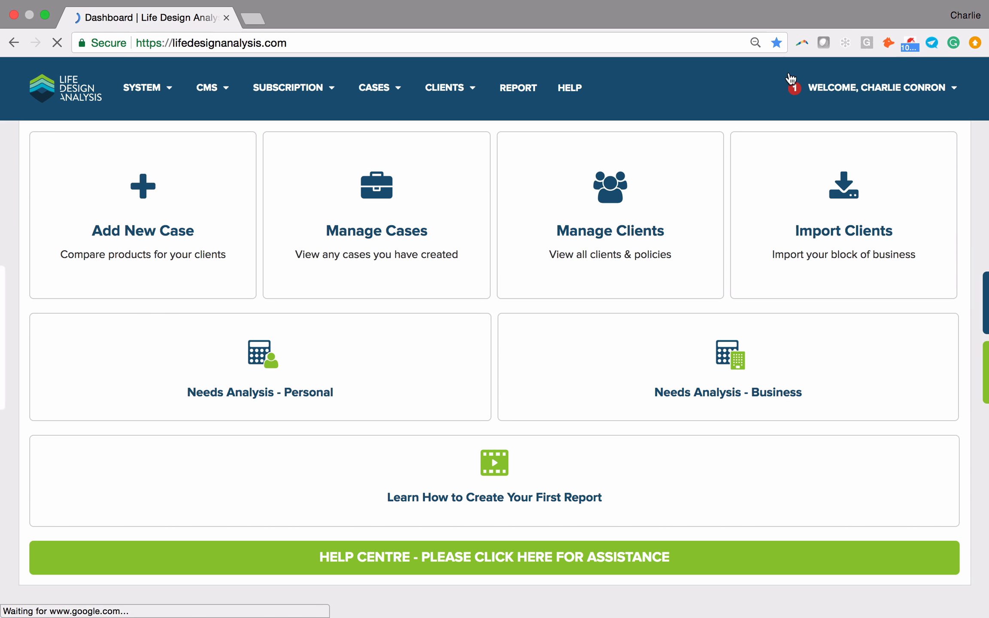
{"action": "mouse_move", "coordinate": [794, 86]}
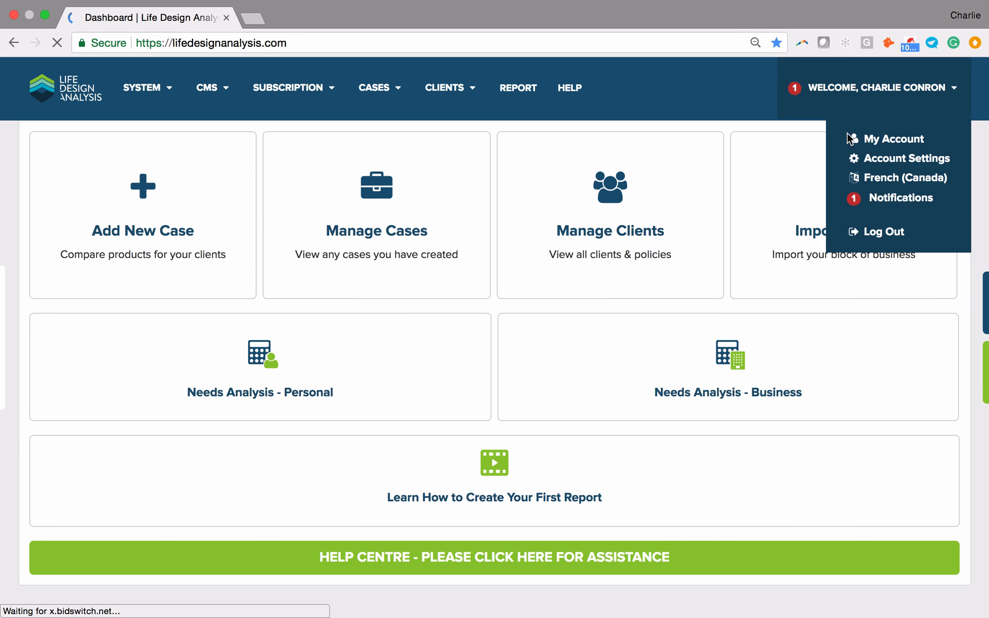
{"action": "left_click", "coordinate": [871, 209]}
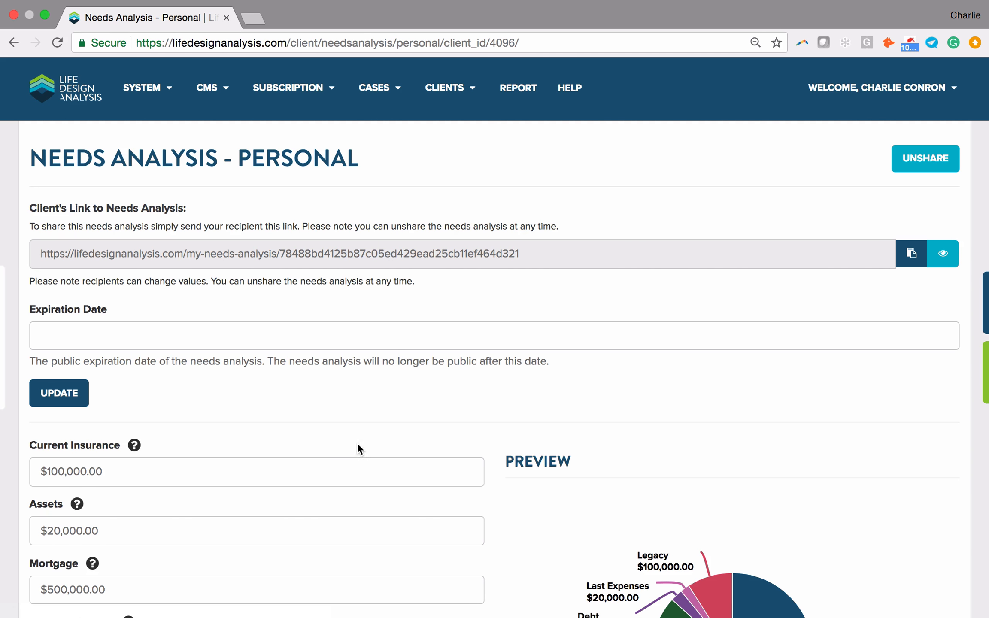
{"action": "scroll", "coordinate": [341, 429], "scroll_direction": "down", "scroll_amount": 8}
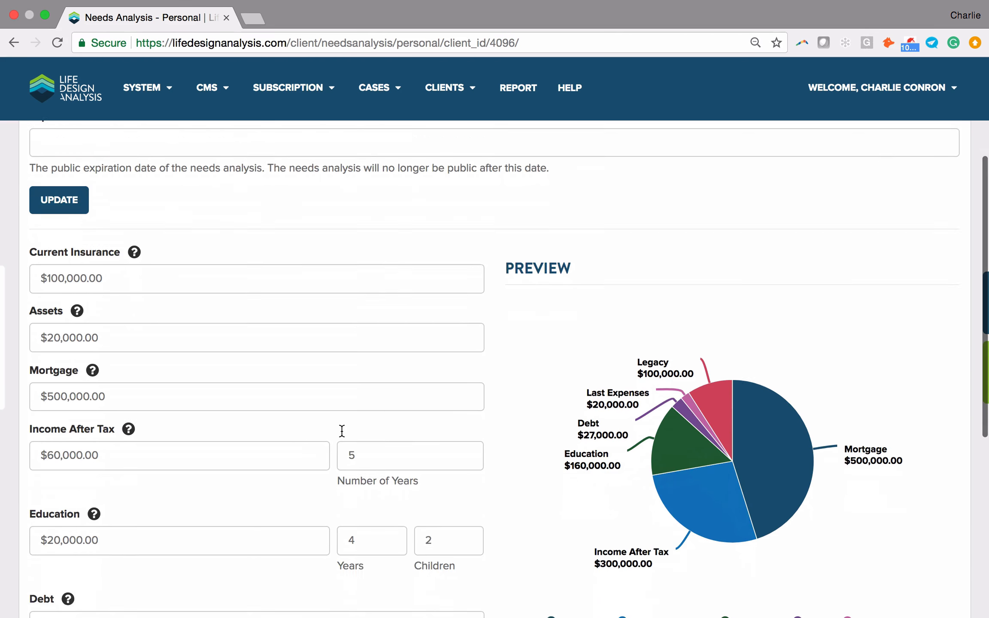
{"action": "scroll", "coordinate": [341, 429], "scroll_direction": "up", "scroll_amount": 8}
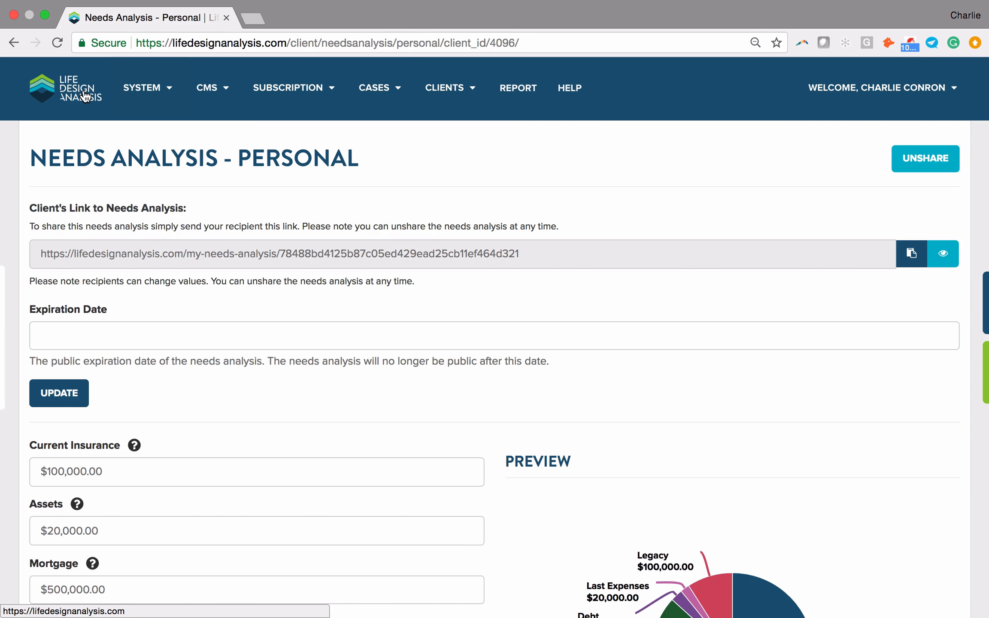
Open the Manage Clients list and look through the clients' Needs Analysis column.
{"action": "mouse_move", "coordinate": [423, 101]}
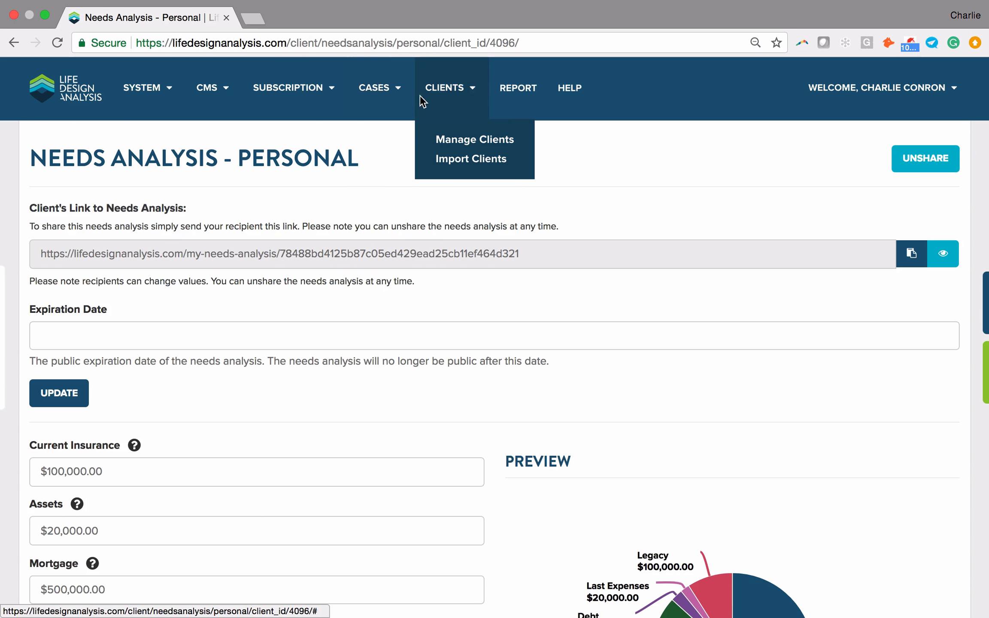
{"action": "left_click", "coordinate": [435, 140]}
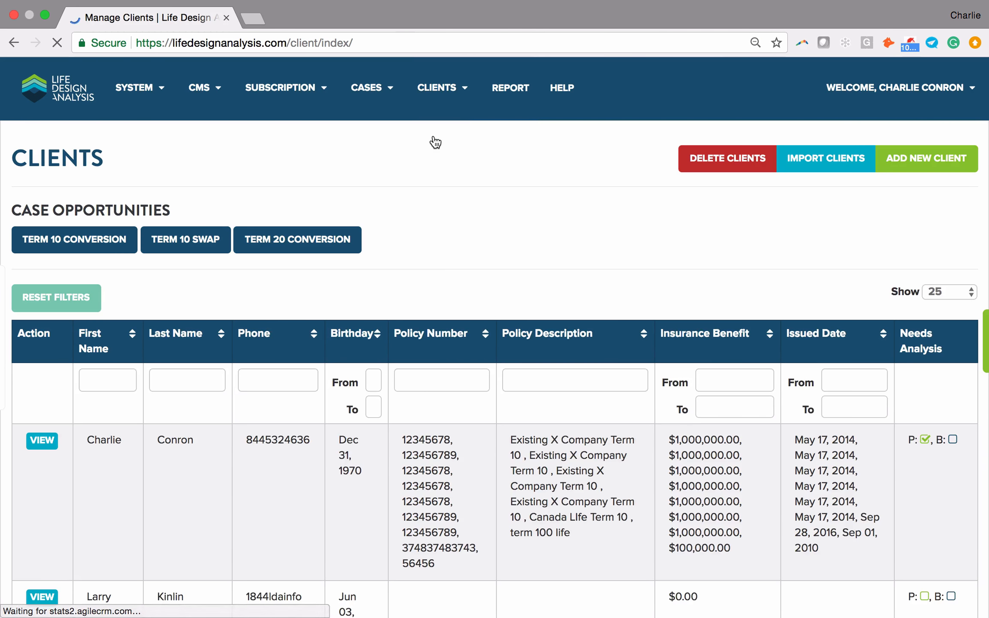
{"action": "scroll", "coordinate": [435, 142], "scroll_direction": "down", "scroll_amount": 5}
{"action": "scroll", "coordinate": [435, 142], "scroll_direction": "down", "scroll_amount": 2}
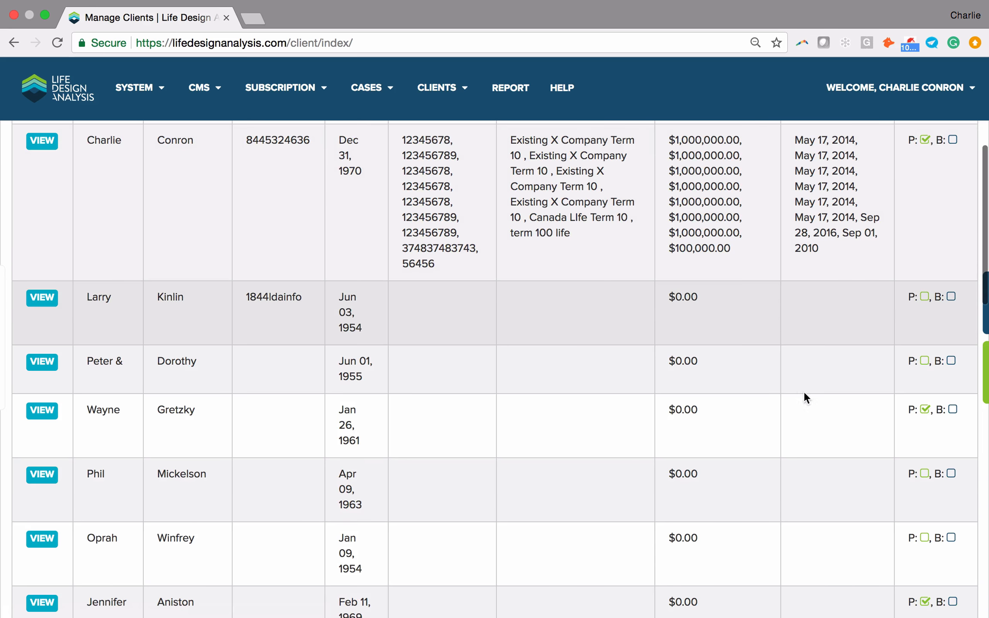